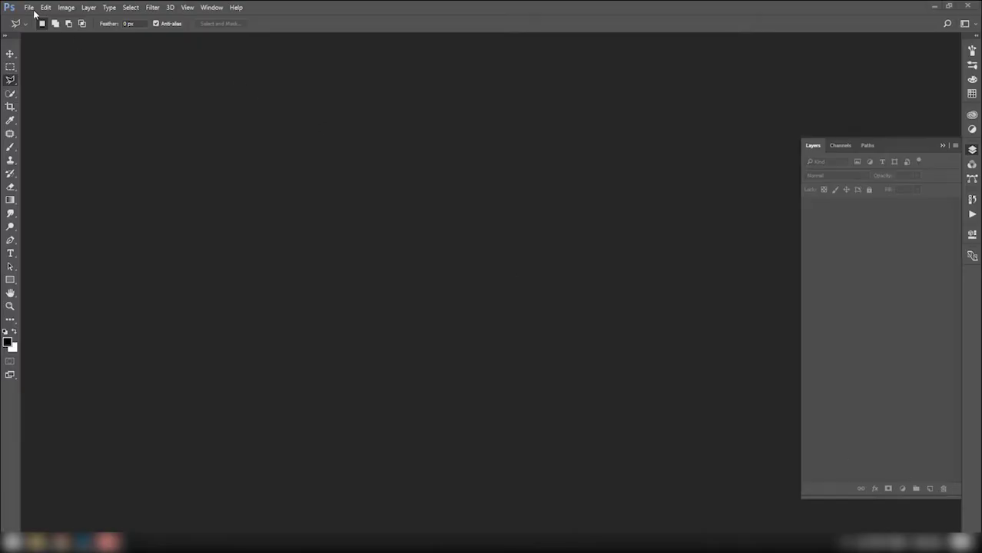
Open the portrait photo.
{"action": "left_click", "coordinate": [29, 7]}
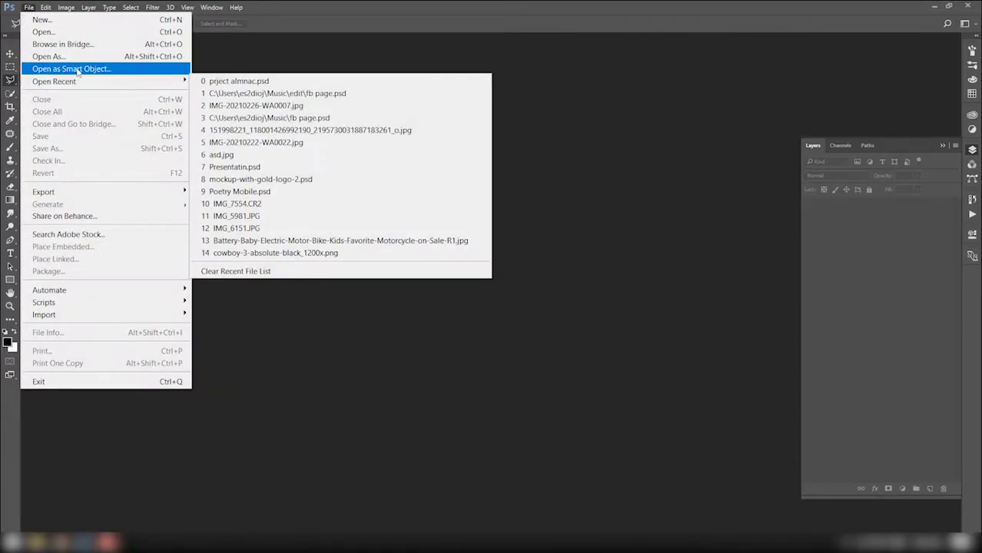
{"action": "left_click", "coordinate": [82, 32]}
{"action": "double_click", "coordinate": [141, 101]}
Duplicate the Background layer and convert the copy into a smart object named Subject.
{"action": "right_click", "coordinate": [822, 213]}
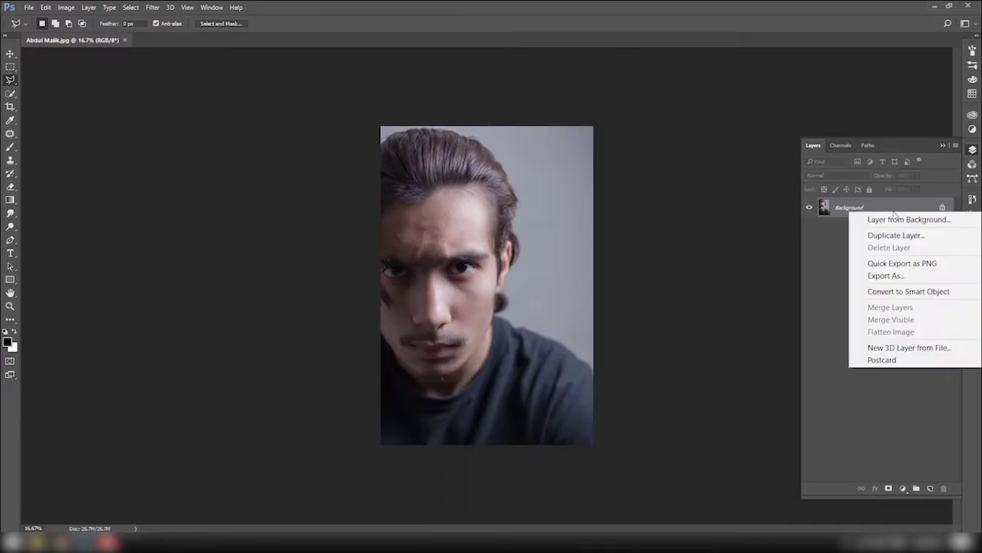
{"action": "key", "text": "Escape"}
{"action": "key", "text": "ctrl+j"}
{"action": "right_click", "coordinate": [845, 215]}
{"action": "left_click", "coordinate": [669, 232]}
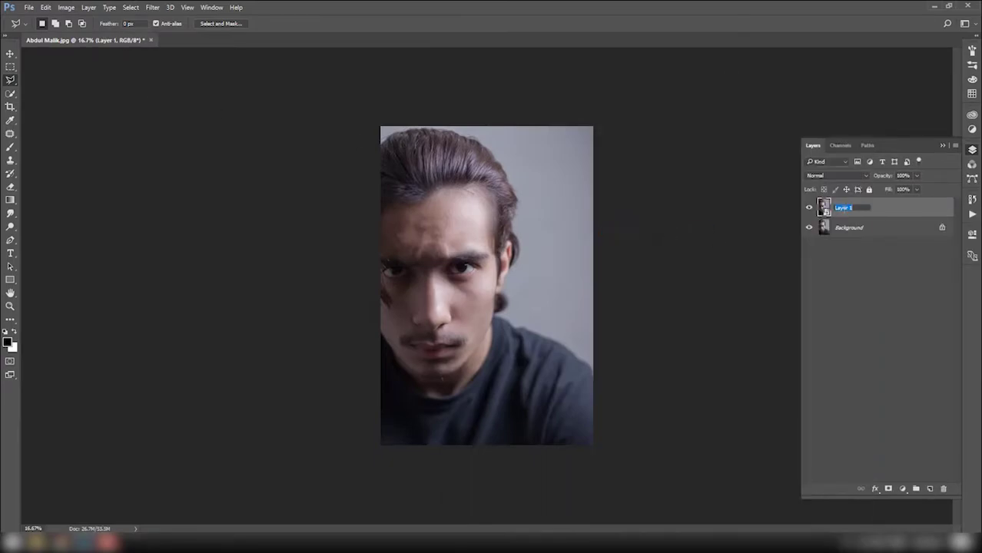
Scale the Subject layer to about 154% and position the face to fill the frame.
{"action": "key", "text": "ctrl+t"}
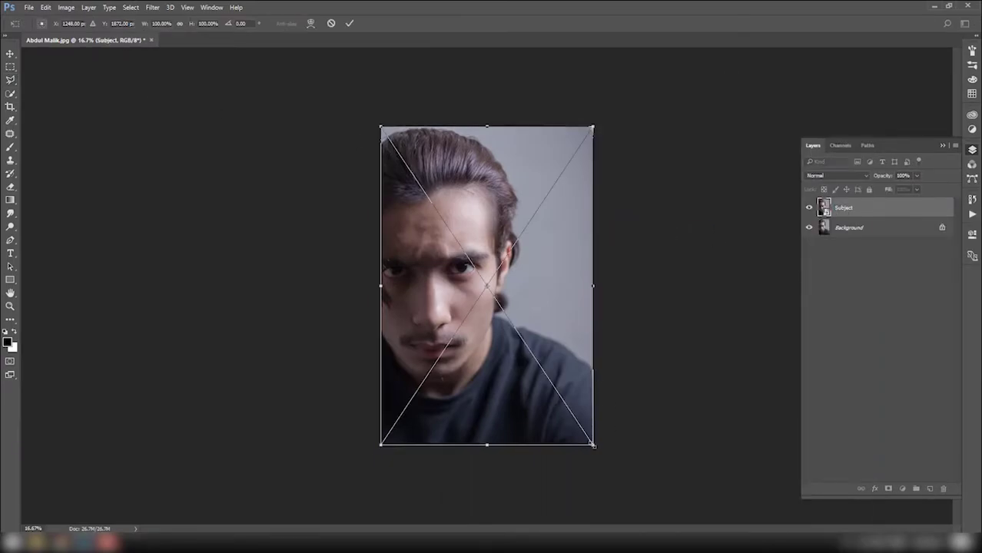
{"action": "left_click_drag", "start_coordinate": [592, 446], "coordinate": [641, 522]}
{"action": "left_click_drag", "start_coordinate": [566, 372], "coordinate": [559, 376]}
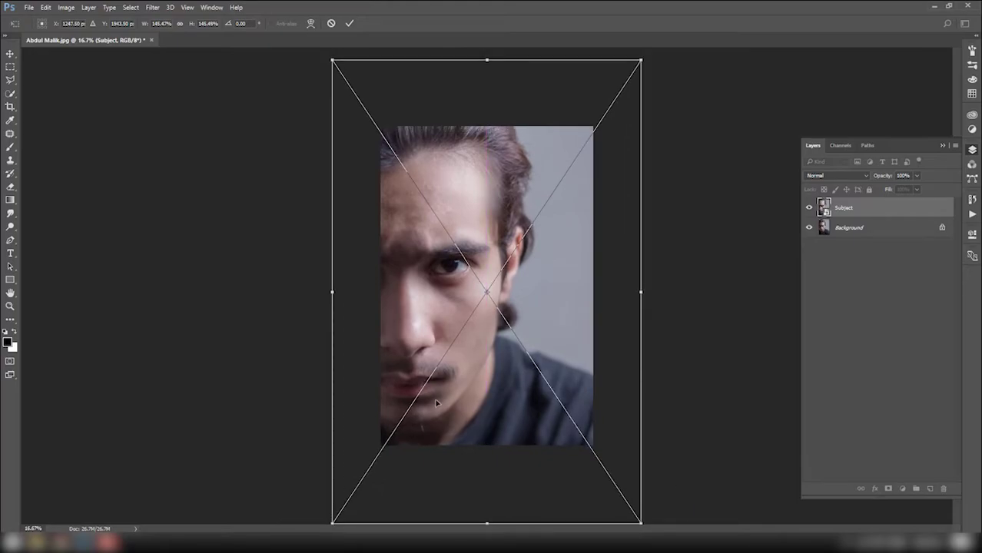
{"action": "left_click_drag", "start_coordinate": [641, 523], "coordinate": [651, 537]}
{"action": "left_click_drag", "start_coordinate": [536, 438], "coordinate": [542, 431]}
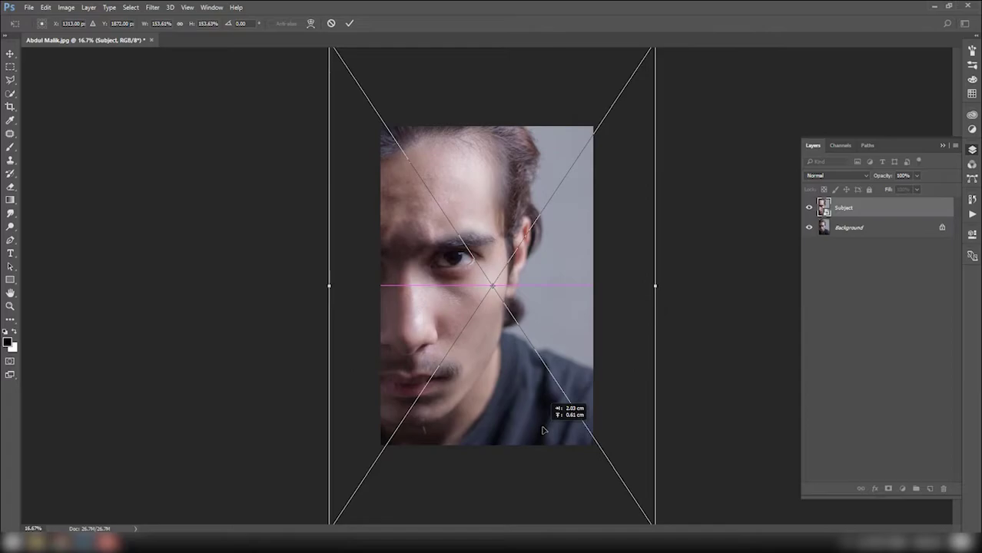
{"action": "left_click_drag", "start_coordinate": [542, 431], "coordinate": [538, 431]}
{"action": "key", "text": "Return"}
{"action": "key", "text": "l"}
{"action": "left_click", "coordinate": [152, 9]}
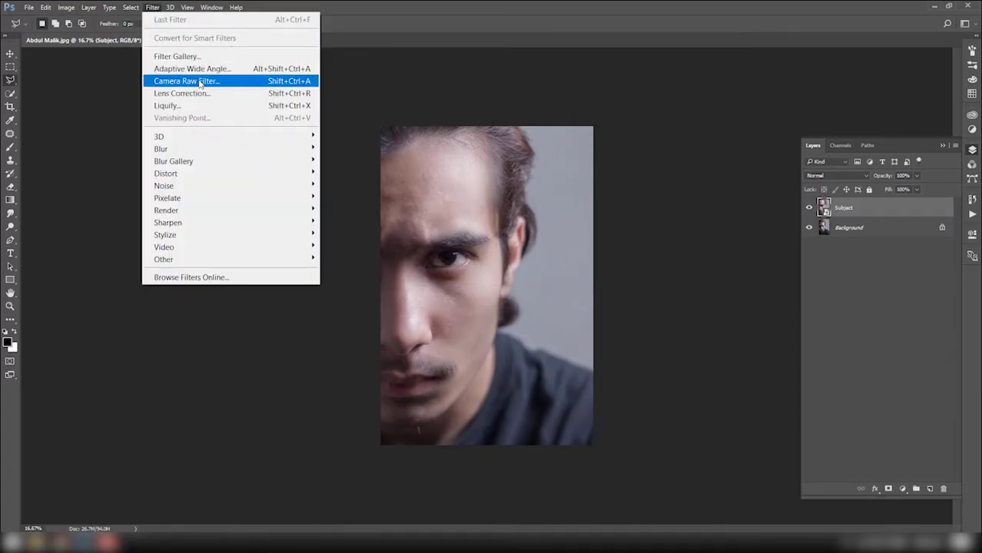
On a new empty layer, Clone Stamp clean skin over the chin mark.
{"action": "key", "text": "Escape"}
{"action": "scroll", "coordinate": [406, 192], "scroll_direction": "up", "scroll_amount": 5}
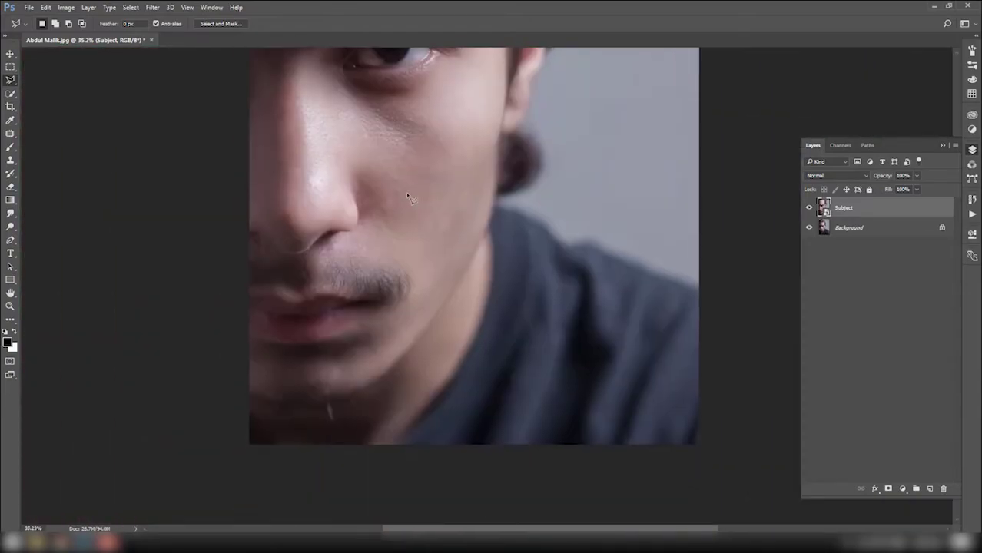
{"action": "left_click", "coordinate": [9, 160]}
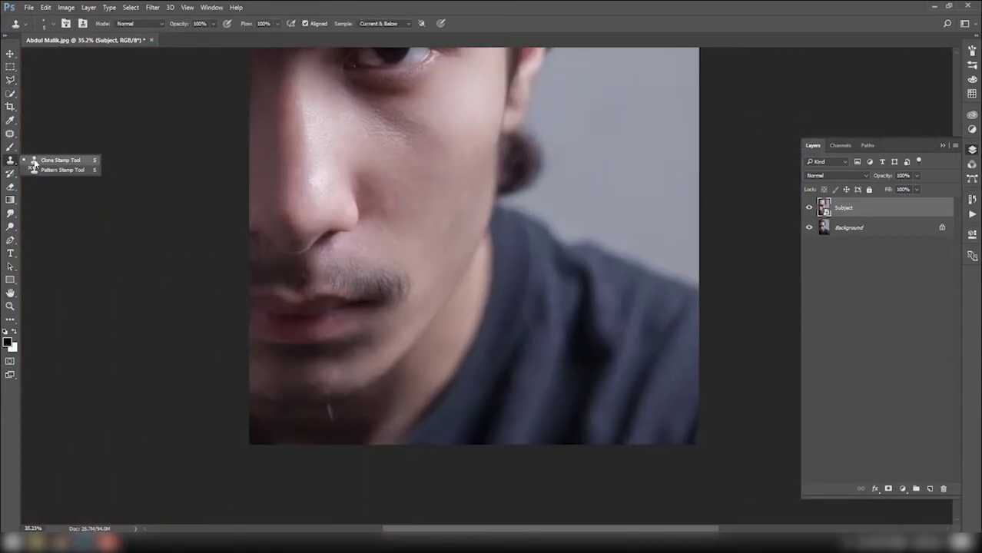
{"action": "left_click", "coordinate": [54, 159]}
{"action": "left_click", "coordinate": [929, 489]}
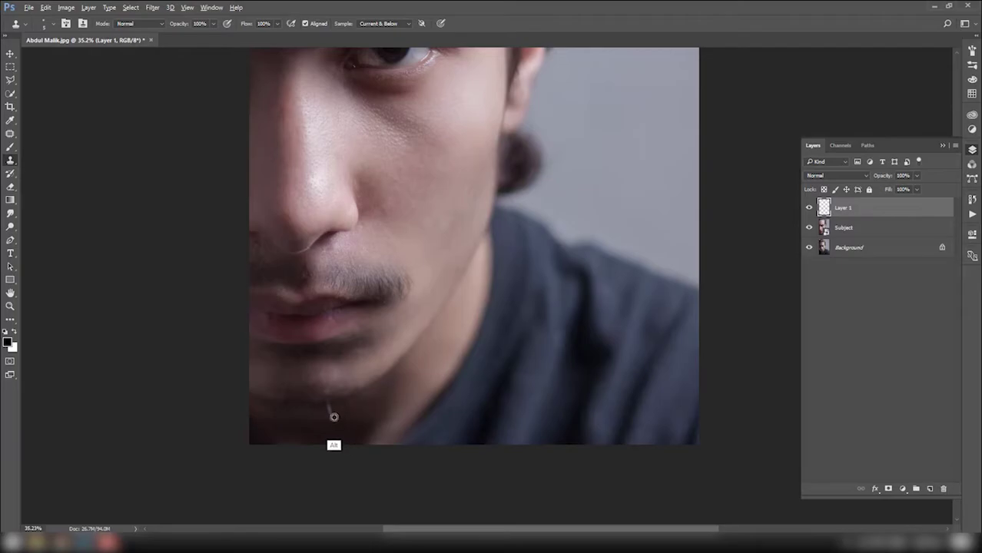
{"action": "scroll", "coordinate": [334, 417], "scroll_direction": "up", "scroll_amount": 5}
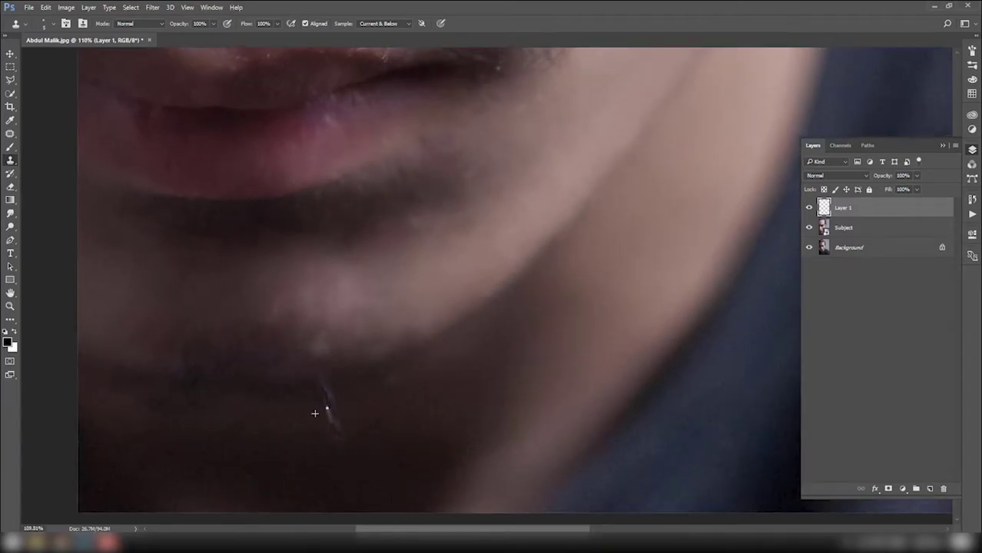
{"action": "left_click_drag", "start_coordinate": [305, 375], "coordinate": [291, 264]}
{"action": "left_click", "coordinate": [314, 432], "text": "alt"}
{"action": "scroll", "coordinate": [467, 465], "scroll_direction": "up", "scroll_amount": 5}
{"action": "scroll", "coordinate": [487, 296], "scroll_direction": "up", "scroll_amount": 1}
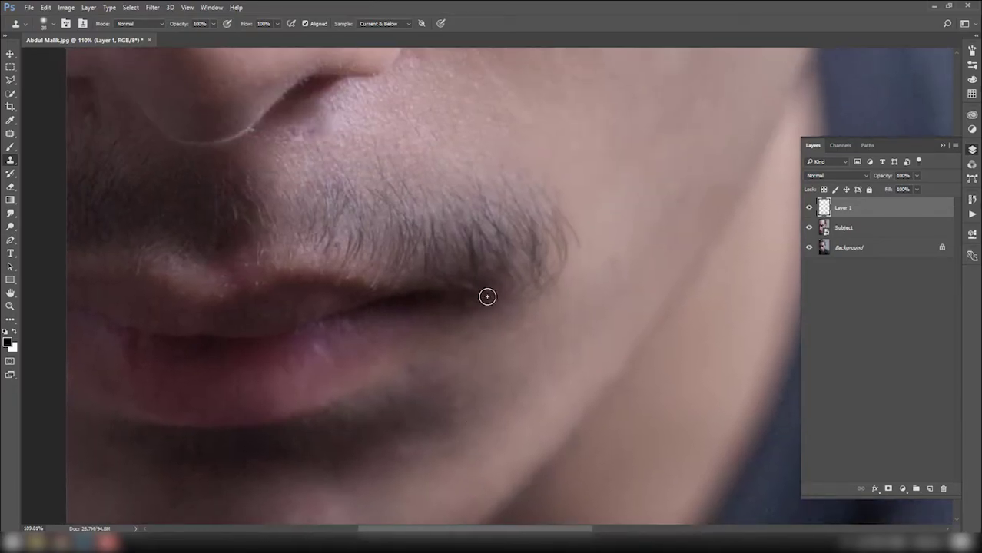
{"action": "scroll", "coordinate": [477, 323], "scroll_direction": "left", "scroll_amount": 3}
{"action": "scroll", "coordinate": [469, 315], "scroll_direction": "up", "scroll_amount": 3}
{"action": "scroll", "coordinate": [332, 341], "scroll_direction": "up", "scroll_amount": 3}
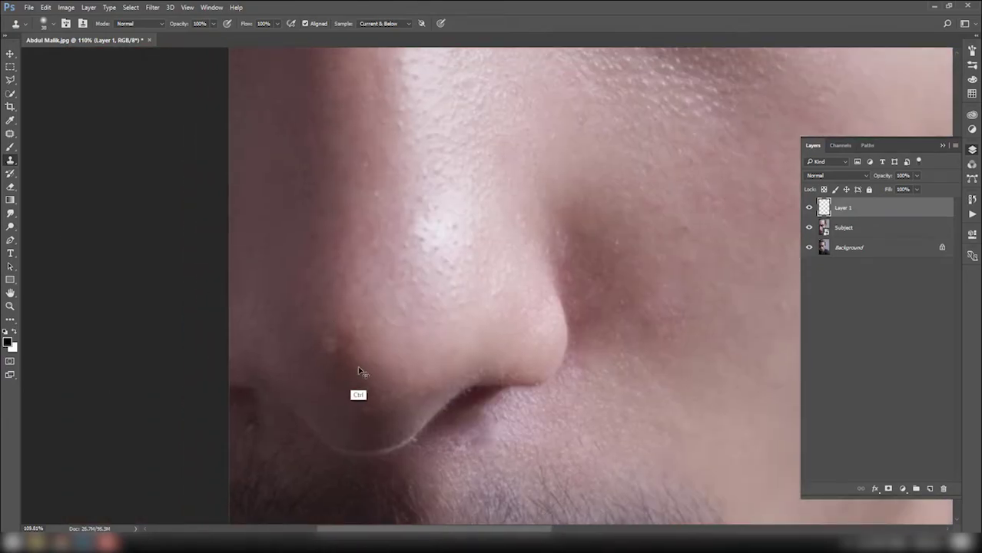
Remove the skin blemishes with the Content-Aware Spot Healing Brush.
{"action": "left_click", "coordinate": [9, 134]}
{"action": "scroll", "coordinate": [365, 384], "scroll_direction": "up", "scroll_amount": 5}
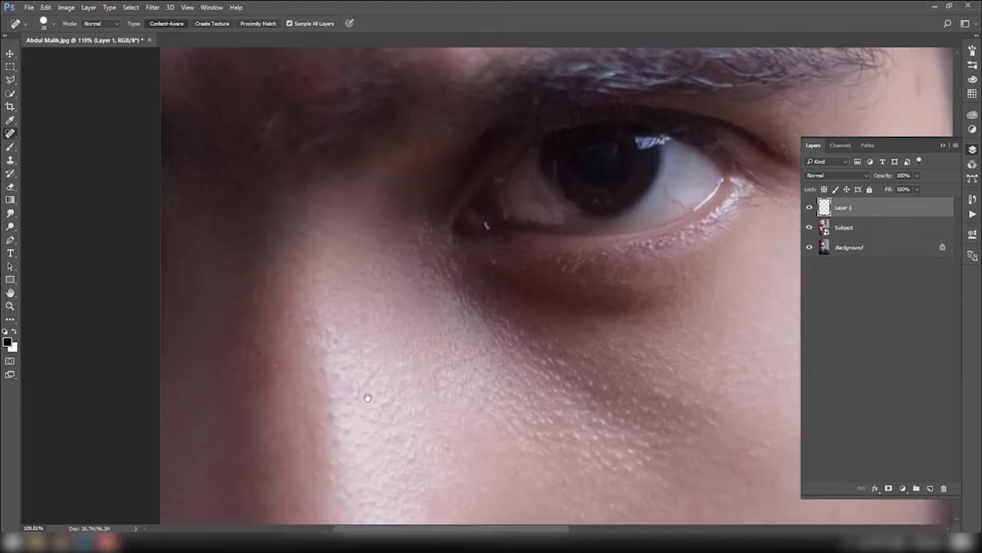
{"action": "scroll", "coordinate": [412, 408], "scroll_direction": "up", "scroll_amount": 5}
{"action": "scroll", "coordinate": [420, 408], "scroll_direction": "up", "scroll_amount": 5}
{"action": "scroll", "coordinate": [476, 369], "scroll_direction": "down", "scroll_amount": 10}
{"action": "scroll", "coordinate": [540, 339], "scroll_direction": "up", "scroll_amount": 5}
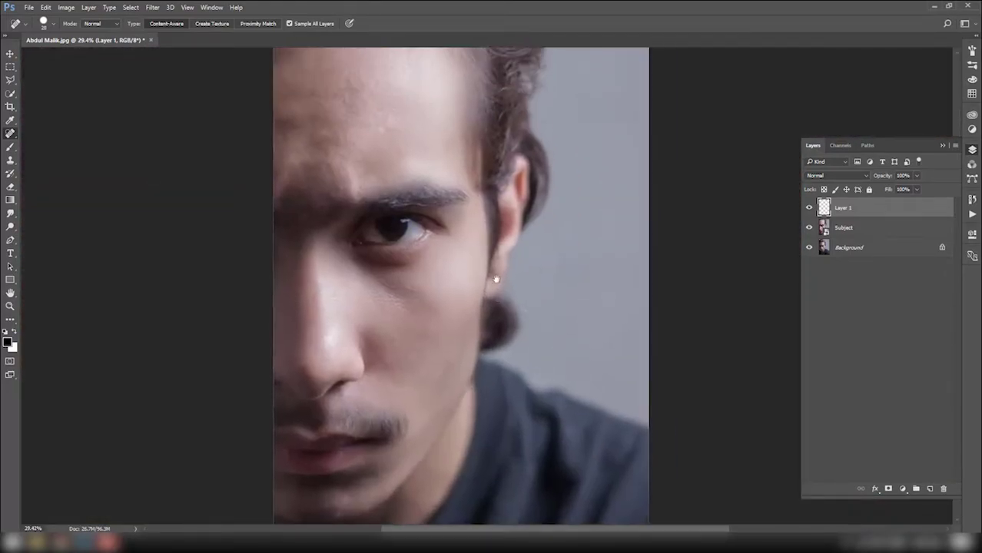
{"action": "scroll", "coordinate": [540, 338], "scroll_direction": "up", "scroll_amount": 1}
Stamp all visible layers into Layer 2 and convert it to a smart object.
{"action": "key", "text": "ctrl+alt+shift+e"}
{"action": "right_click", "coordinate": [883, 207]}
{"action": "left_click", "coordinate": [713, 235]}
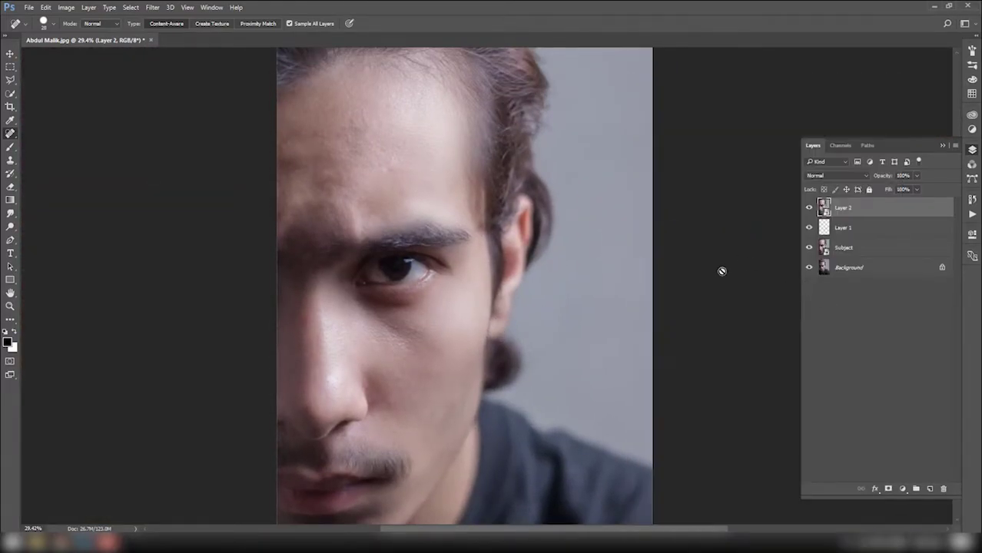
{"action": "key", "text": "Delete"}
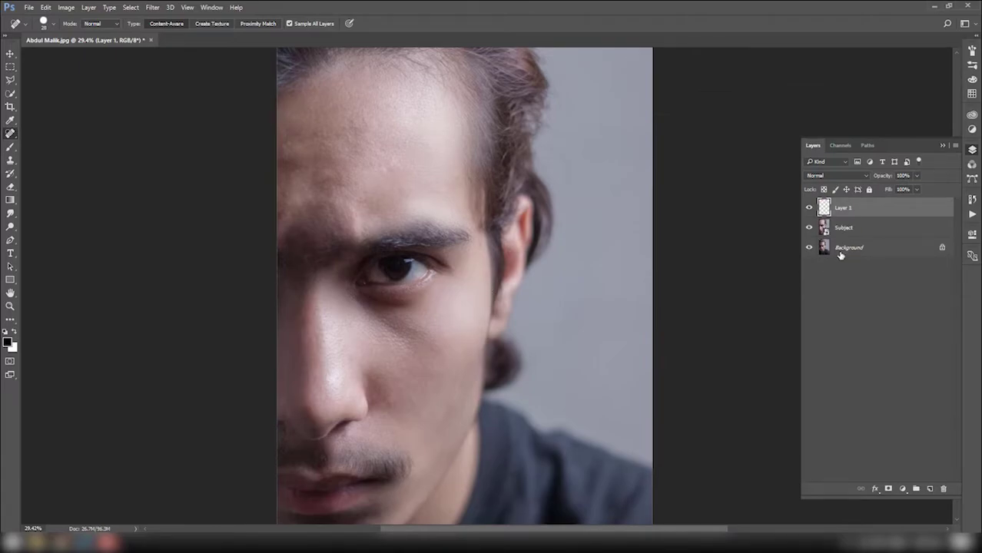
Try a Brightness/Contrast adjustment, then delete it.
{"action": "left_click", "coordinate": [902, 489]}
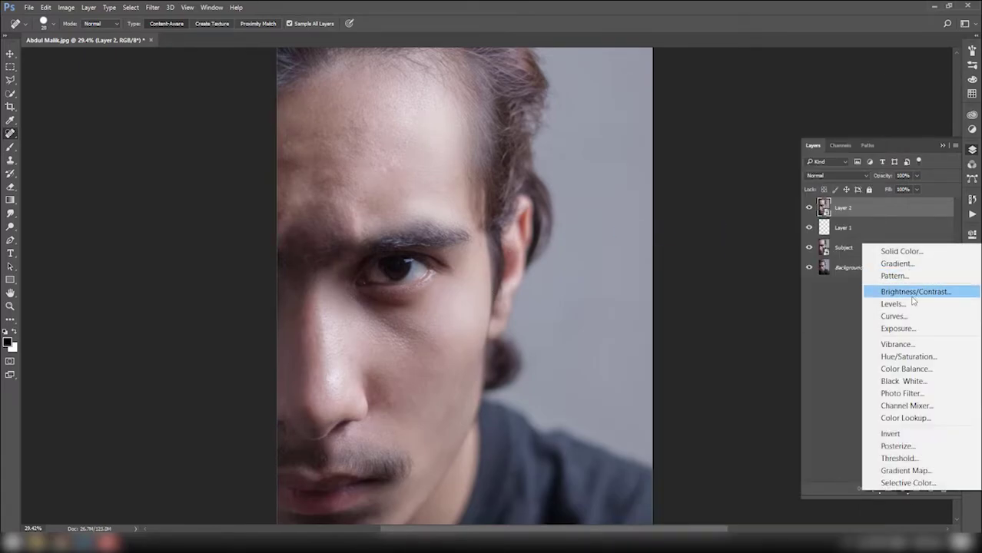
{"action": "left_click", "coordinate": [895, 286]}
{"action": "left_click_drag", "start_coordinate": [883, 287], "coordinate": [930, 308]}
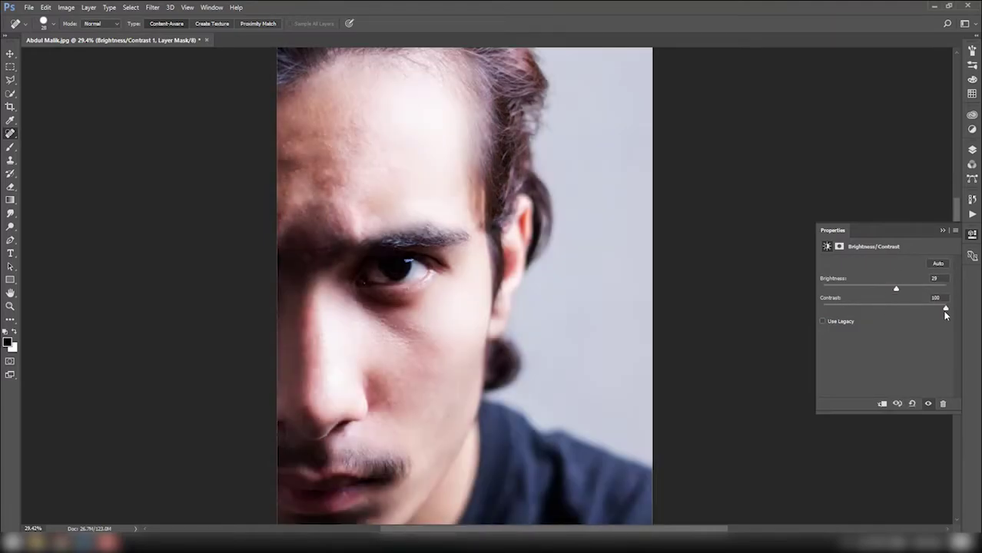
{"action": "left_click", "coordinate": [943, 403]}
{"action": "left_click", "coordinate": [449, 207]}
Add a strongly brightening Curves 1 layer and invert its mask to black.
{"action": "left_click", "coordinate": [902, 488]}
{"action": "left_click", "coordinate": [876, 319]}
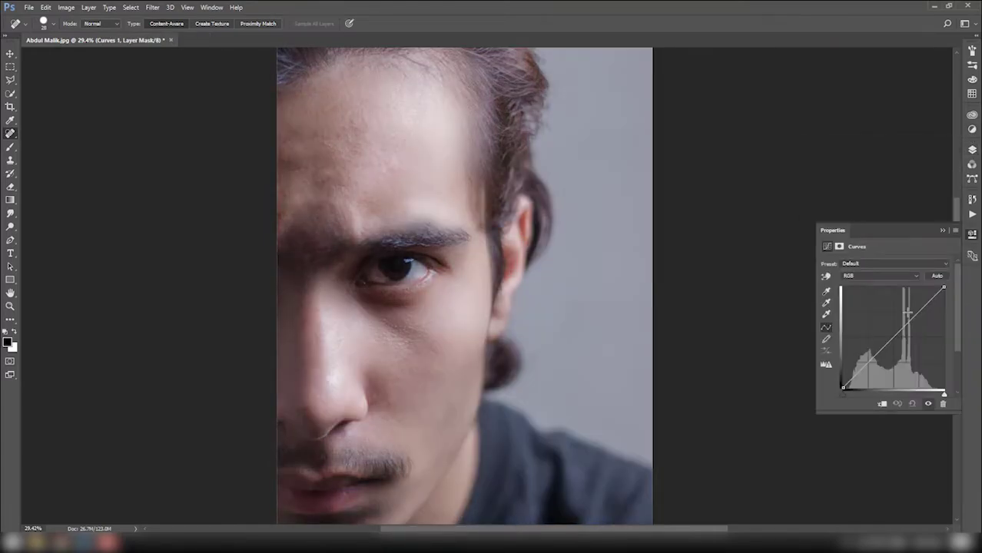
{"action": "mouse_move", "coordinate": [391, 265]}
{"action": "left_mouse_down"}
{"action": "mouse_move", "coordinate": [398, 251]}
{"action": "mouse_move", "coordinate": [394, 264]}
{"action": "left_mouse_up"}
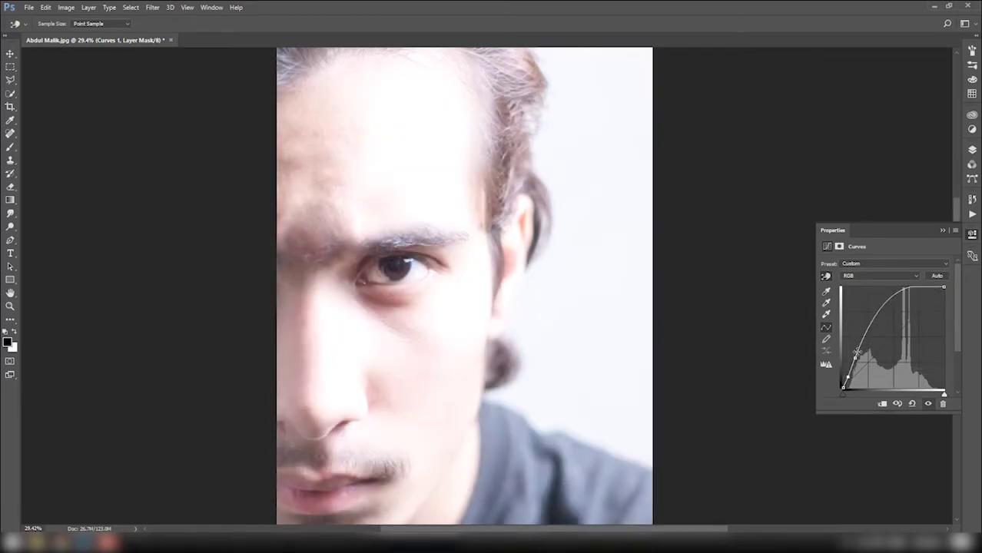
{"action": "left_click", "coordinate": [972, 150]}
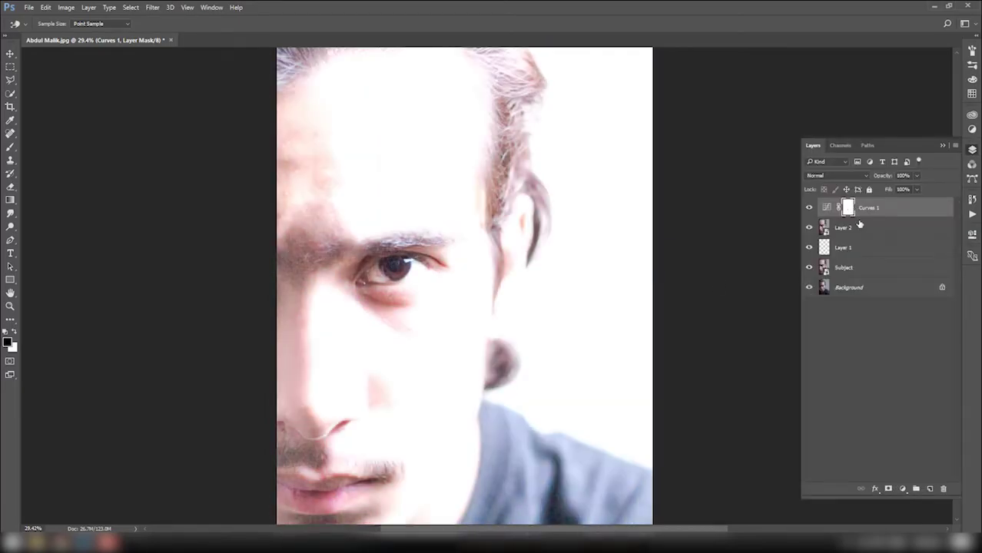
{"action": "key", "text": "ctrl+i"}
Paint white on the Curves 1 mask to bring the brightening back onto the iris.
{"action": "key", "text": "b"}
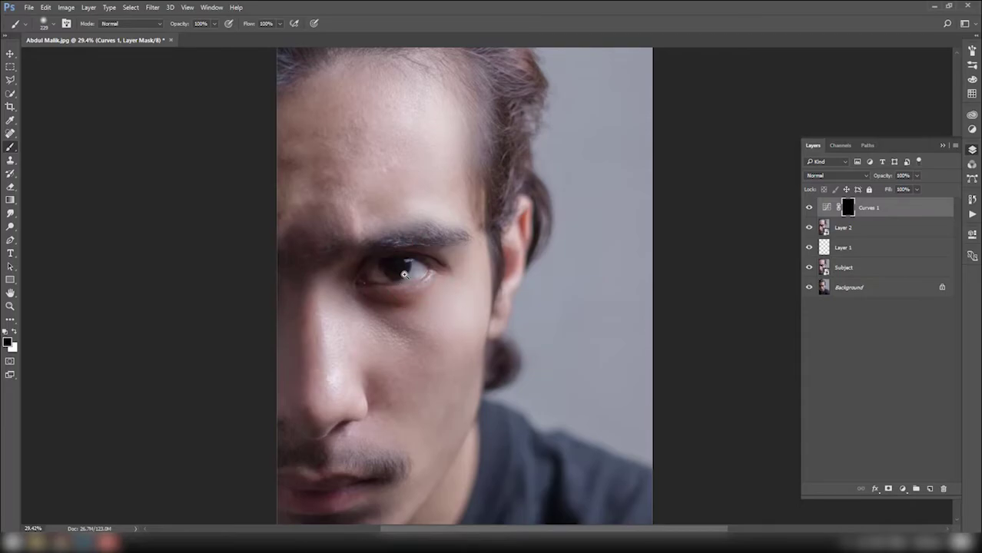
{"action": "scroll", "coordinate": [396, 269], "scroll_direction": "up", "scroll_amount": 3}
{"action": "key", "text": "x"}
{"action": "mouse_move", "coordinate": [390, 265]}
{"action": "left_mouse_down"}
{"action": "mouse_move", "coordinate": [377, 262]}
{"action": "mouse_move", "coordinate": [430, 265]}
{"action": "left_mouse_up"}
Paint black with a smaller brush to remove brightening from brow, lids and eye white.
{"action": "right_click", "coordinate": [397, 266], "text": "alt"}
{"action": "scroll", "coordinate": [398, 226], "scroll_direction": "up", "scroll_amount": 2}
{"action": "right_click", "coordinate": [424, 220], "text": "alt"}
{"action": "key", "text": "x"}
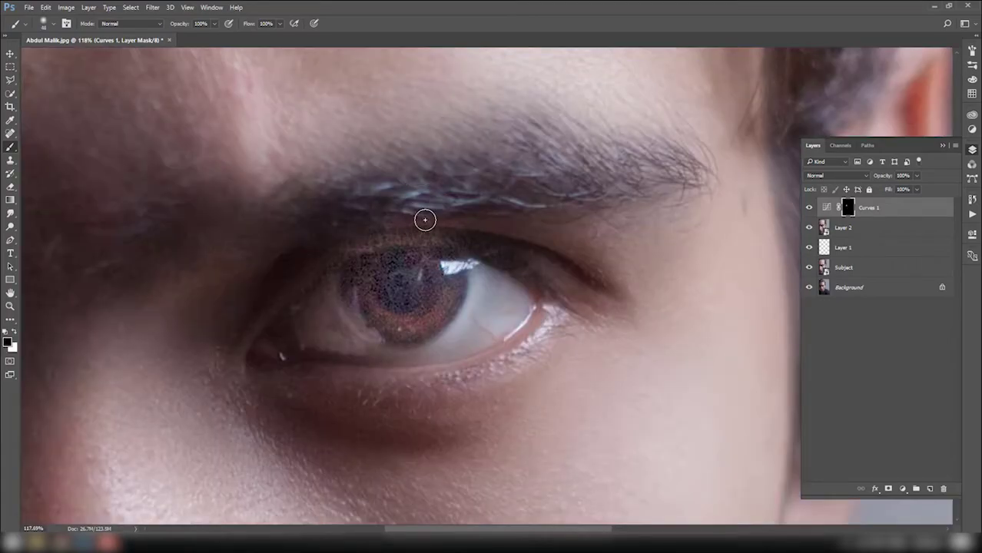
{"action": "left_click_drag", "start_coordinate": [425, 220], "coordinate": [458, 228]}
{"action": "mouse_move", "coordinate": [347, 244]}
{"action": "left_mouse_down"}
{"action": "mouse_move", "coordinate": [427, 229]}
{"action": "mouse_move", "coordinate": [390, 243]}
{"action": "mouse_move", "coordinate": [438, 339]}
{"action": "left_mouse_up"}
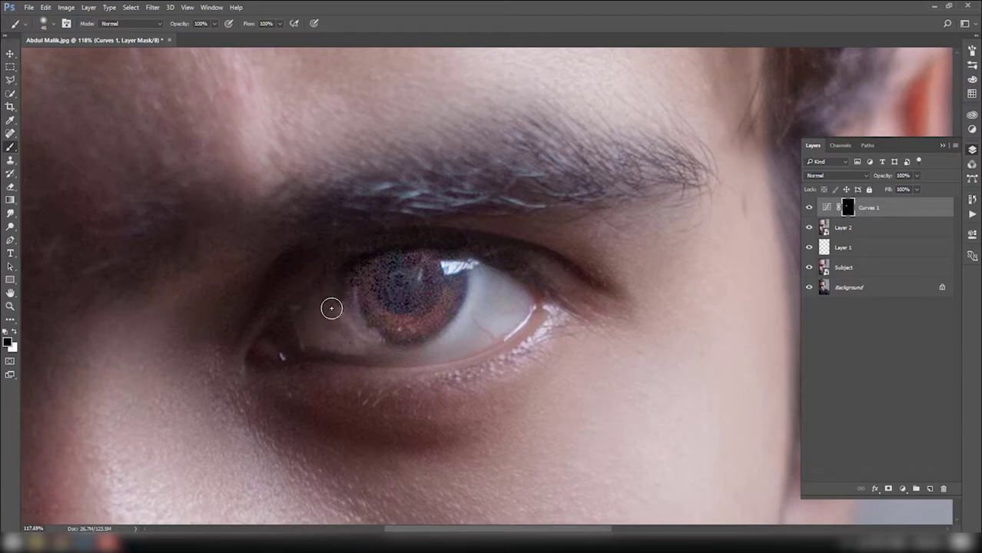
{"action": "mouse_move", "coordinate": [331, 309]}
{"action": "left_mouse_down"}
{"action": "mouse_move", "coordinate": [429, 344]}
{"action": "mouse_move", "coordinate": [478, 265]}
{"action": "mouse_move", "coordinate": [473, 302]}
{"action": "left_mouse_up"}
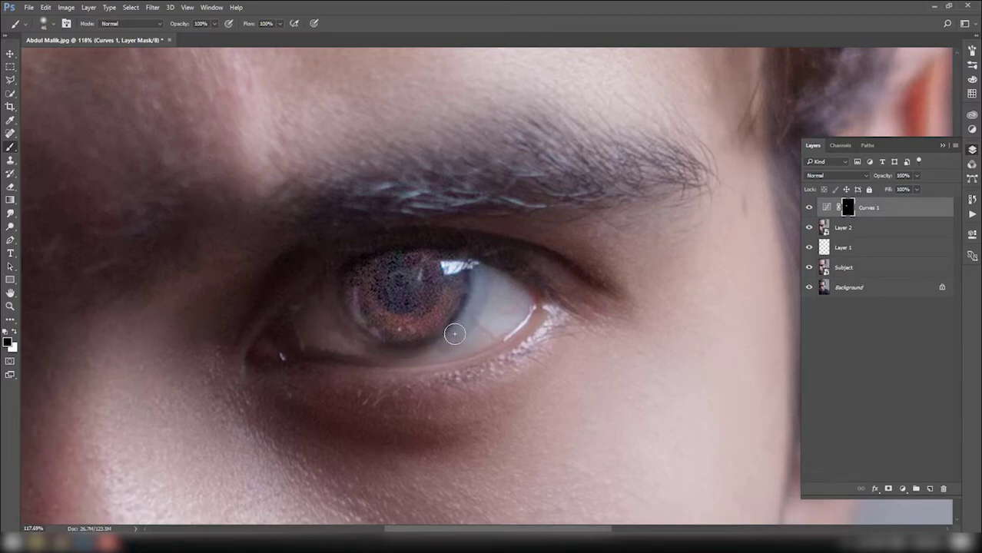
{"action": "left_click_drag", "start_coordinate": [454, 333], "coordinate": [367, 348]}
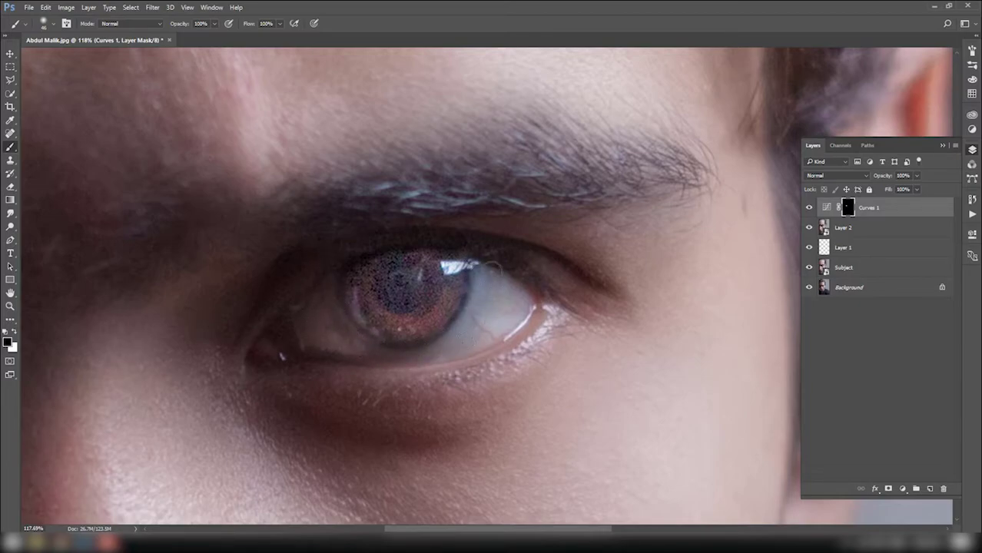
Resize the brush and clean up the iris's left edge and upper part.
{"action": "left_click_drag", "start_coordinate": [377, 292], "coordinate": [362, 336]}
{"action": "right_click", "coordinate": [384, 306], "text": "alt"}
{"action": "right_click", "coordinate": [384, 305], "text": "alt"}
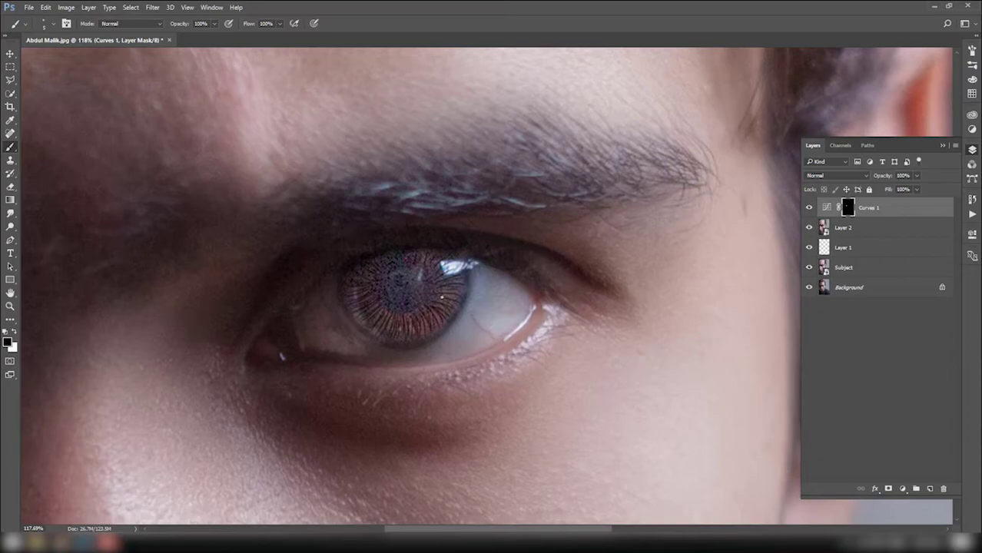
{"action": "right_click", "coordinate": [364, 259], "text": "alt"}
{"action": "mouse_move", "coordinate": [448, 240]}
{"action": "left_mouse_down"}
{"action": "mouse_move", "coordinate": [415, 302]}
{"action": "mouse_move", "coordinate": [405, 235]}
{"action": "mouse_move", "coordinate": [442, 247]}
{"action": "mouse_move", "coordinate": [358, 322]}
{"action": "mouse_move", "coordinate": [417, 306]}
{"action": "left_mouse_up"}
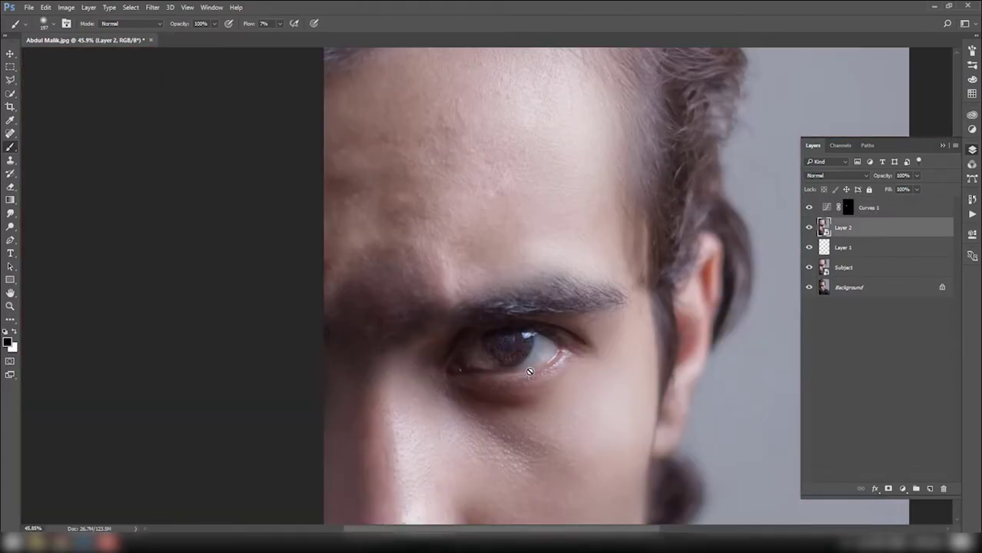
Add a Brightness/Contrast layer with brightness 58 and invert its mask to black.
{"action": "left_click", "coordinate": [902, 489]}
{"action": "left_click", "coordinate": [891, 290]}
{"action": "left_click_drag", "start_coordinate": [883, 285], "coordinate": [908, 287]}
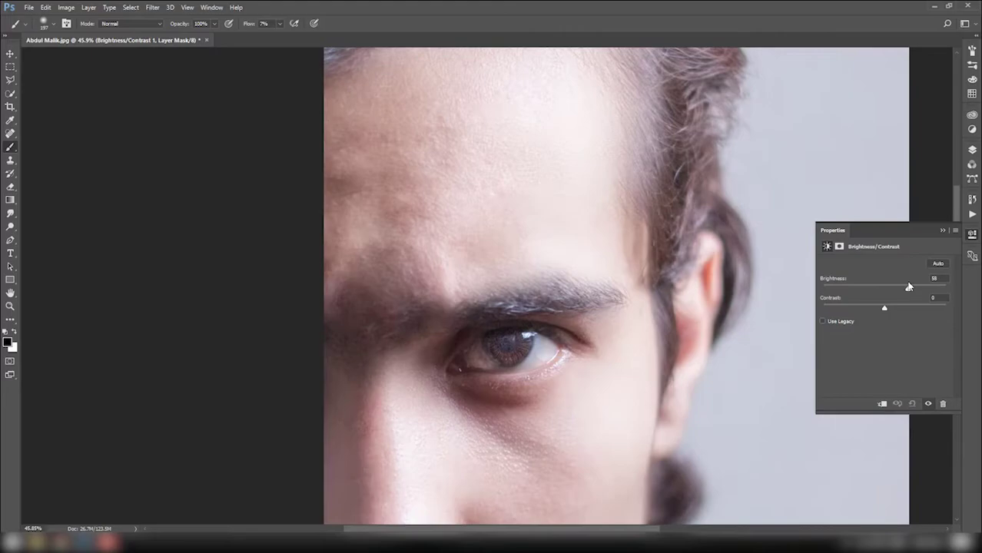
{"action": "left_click", "coordinate": [972, 149]}
{"action": "key", "text": "ctrl+i"}
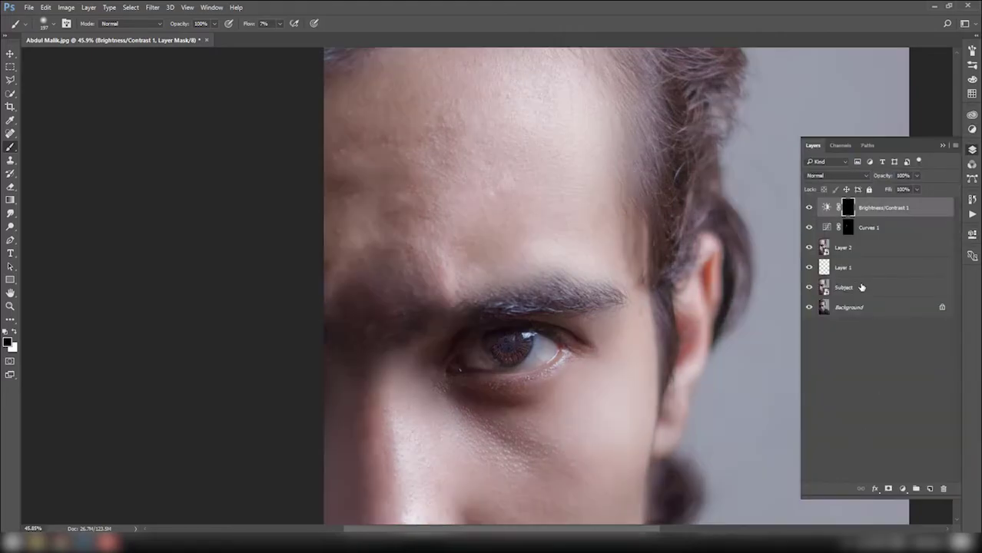
Paint the brightening onto the iris with a smaller soft brush, then zoom out.
{"action": "scroll", "coordinate": [500, 344], "scroll_direction": "up", "scroll_amount": 5}
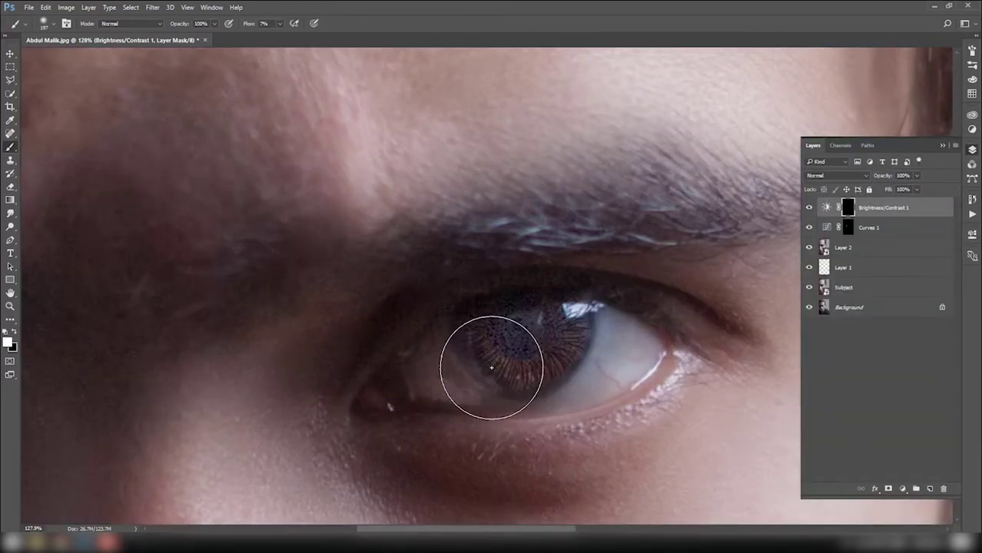
{"action": "left_click_drag", "start_coordinate": [486, 369], "coordinate": [478, 373]}
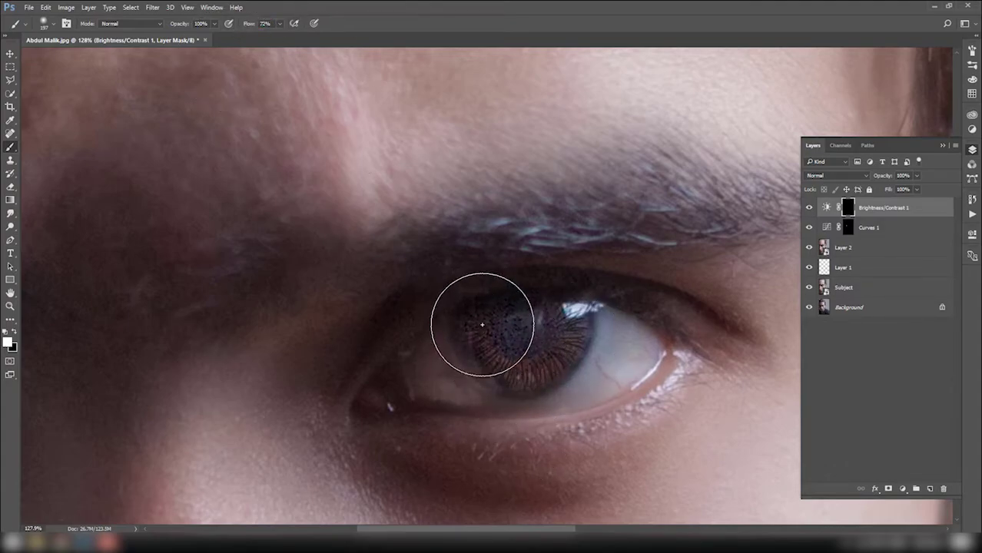
{"action": "left_click_drag", "start_coordinate": [497, 351], "coordinate": [464, 350]}
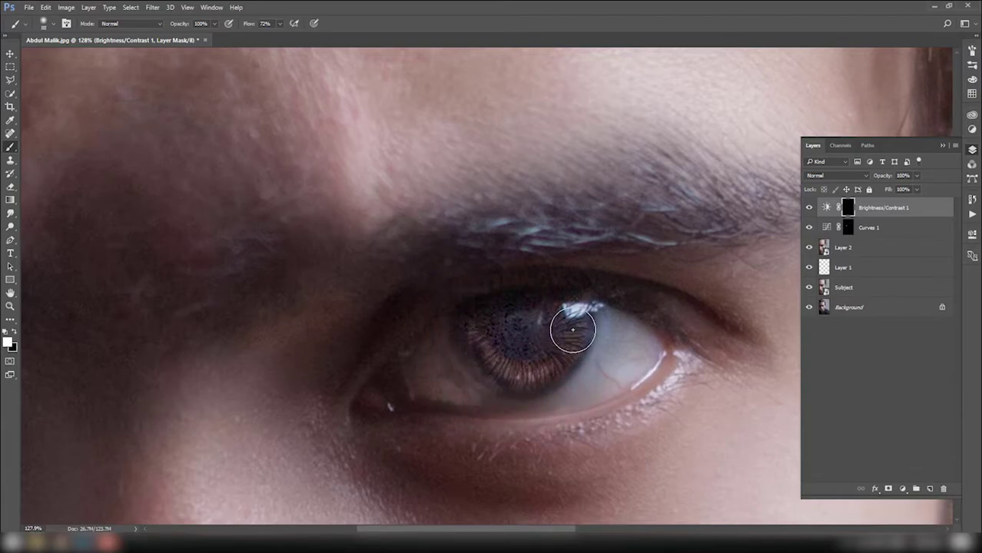
{"action": "mouse_move", "coordinate": [565, 352]}
{"action": "left_mouse_down"}
{"action": "mouse_move", "coordinate": [494, 362]}
{"action": "mouse_move", "coordinate": [533, 333]}
{"action": "left_mouse_up"}
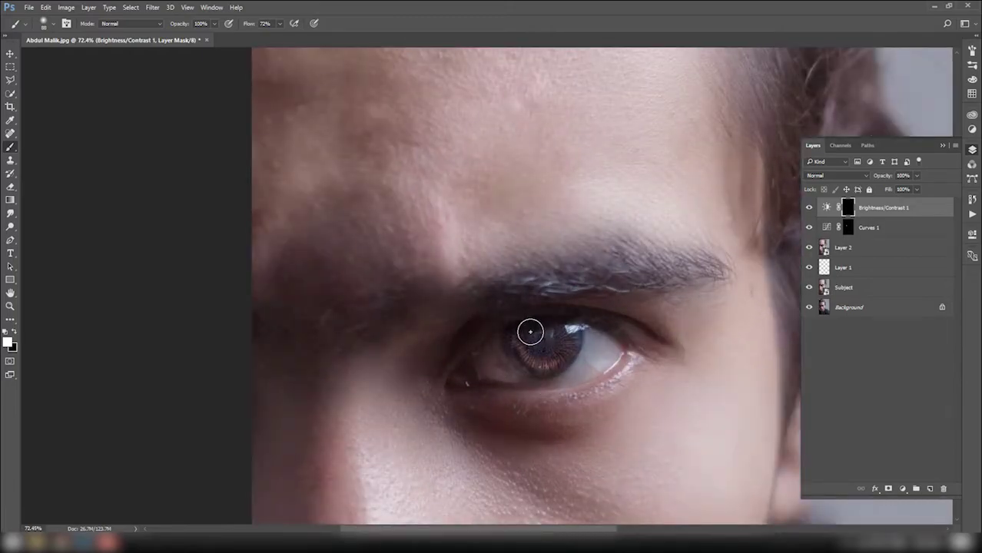
Add a darkening Brightness/Contrast layer (-75/30) and invert its mask to black.
{"action": "left_click", "coordinate": [902, 489]}
{"action": "left_click", "coordinate": [860, 285]}
{"action": "mouse_move", "coordinate": [884, 289]}
{"action": "left_mouse_down"}
{"action": "mouse_move", "coordinate": [853, 288]}
{"action": "mouse_move", "coordinate": [903, 308]}
{"action": "left_mouse_up"}
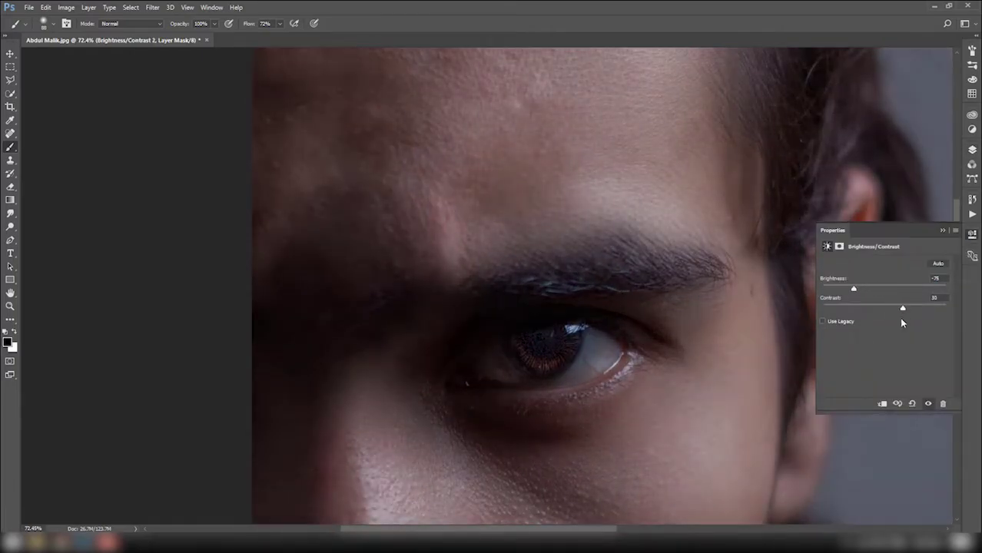
{"action": "left_click", "coordinate": [972, 151]}
{"action": "key", "text": "ctrl+i"}
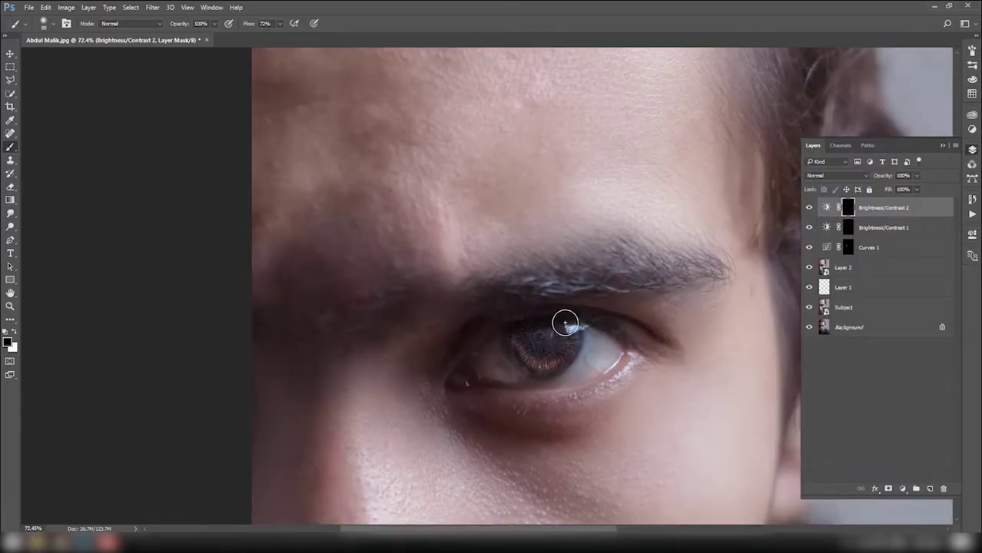
Paint the darkening in white onto the upper iris at 36% flow.
{"action": "key", "text": "x"}
{"action": "left_click_drag", "start_coordinate": [542, 344], "coordinate": [512, 341]}
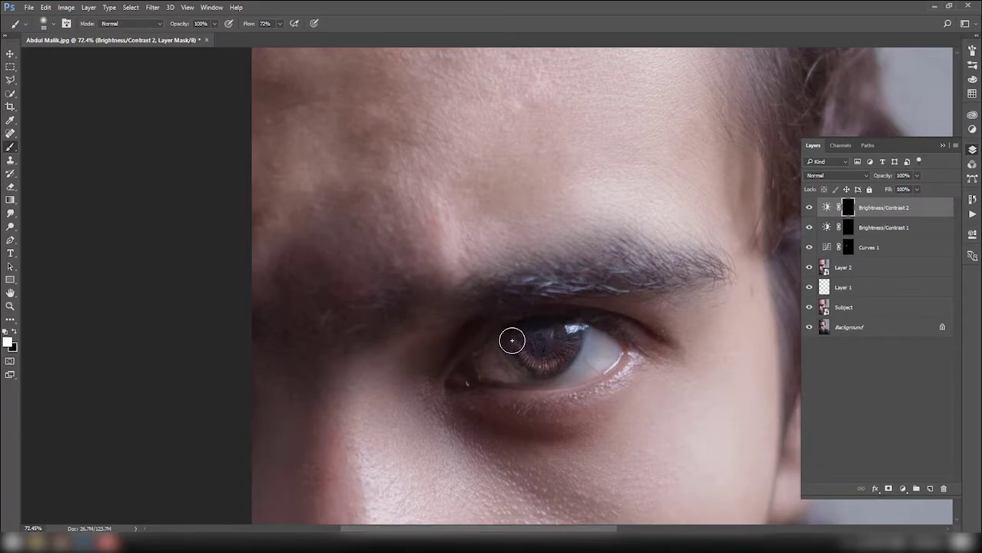
{"action": "left_click_drag", "start_coordinate": [246, 24], "coordinate": [233, 24]}
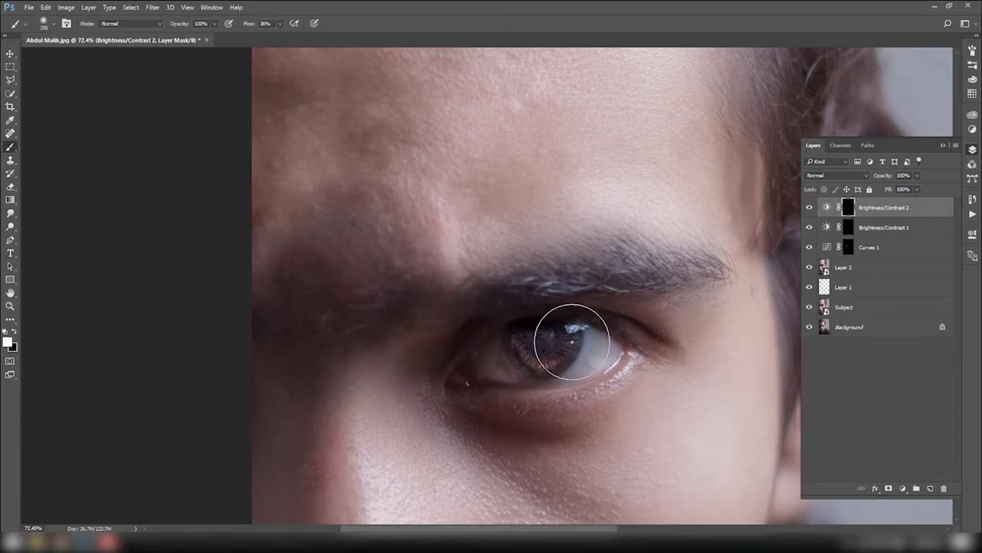
{"action": "left_click_drag", "start_coordinate": [548, 336], "coordinate": [542, 344]}
{"action": "scroll", "coordinate": [592, 384], "scroll_direction": "down", "scroll_amount": 3}
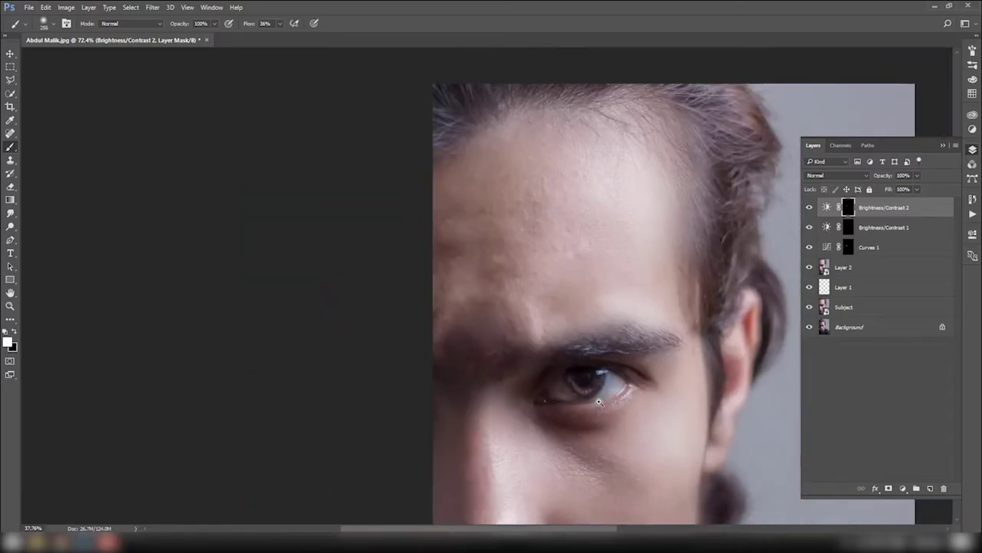
{"action": "scroll", "coordinate": [595, 399], "scroll_direction": "down", "scroll_amount": 2}
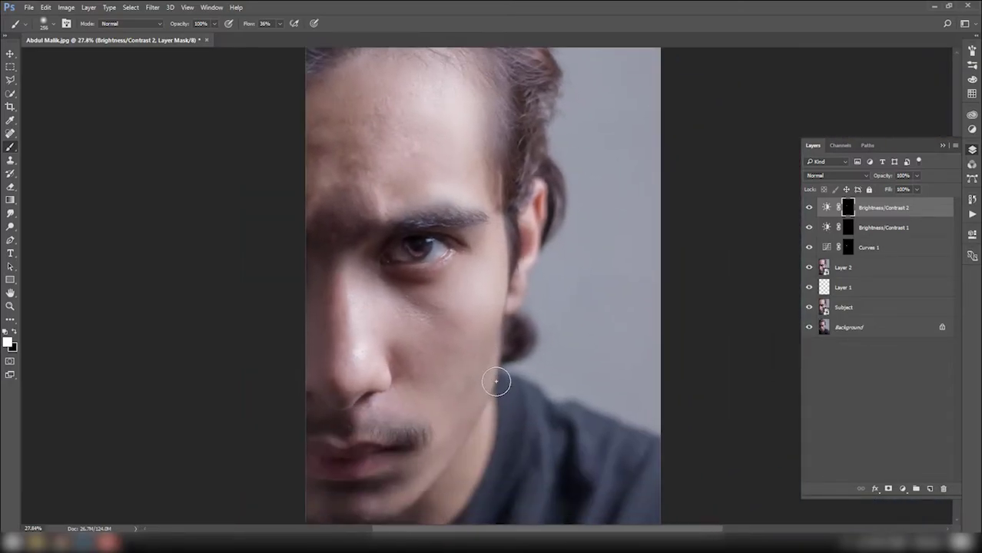
Stamp all visible layers into a new merged Layer 3.
{"action": "left_click", "coordinate": [170, 7]}
{"action": "key", "text": "Escape"}
{"action": "key", "text": "ctrl+shift+alt+e"}
{"action": "right_click", "coordinate": [869, 211]}
{"action": "key", "text": "Escape"}
{"action": "key", "text": "ctrl+shift+a"}
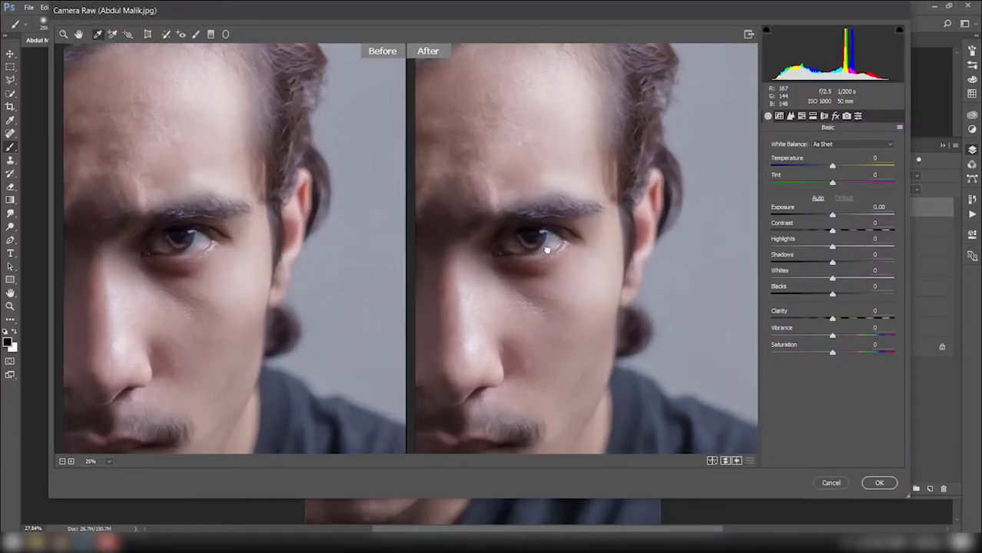
Set Camera Raw white balance to As Shot with Temperature -5 and Tint +5.
{"action": "scroll", "coordinate": [547, 249], "scroll_direction": "up", "scroll_amount": 3}
{"action": "left_click", "coordinate": [524, 152]}
{"action": "scroll", "coordinate": [523, 152], "scroll_direction": "down", "scroll_amount": 3}
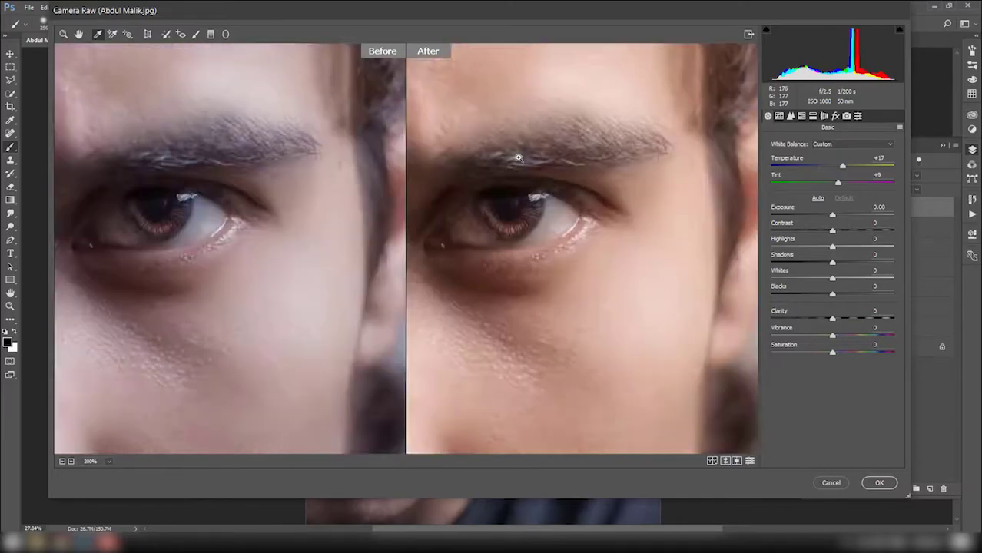
{"action": "scroll", "coordinate": [626, 232], "scroll_direction": "down", "scroll_amount": 2}
{"action": "left_click", "coordinate": [623, 238]}
{"action": "left_click_drag", "start_coordinate": [835, 166], "coordinate": [828, 168]}
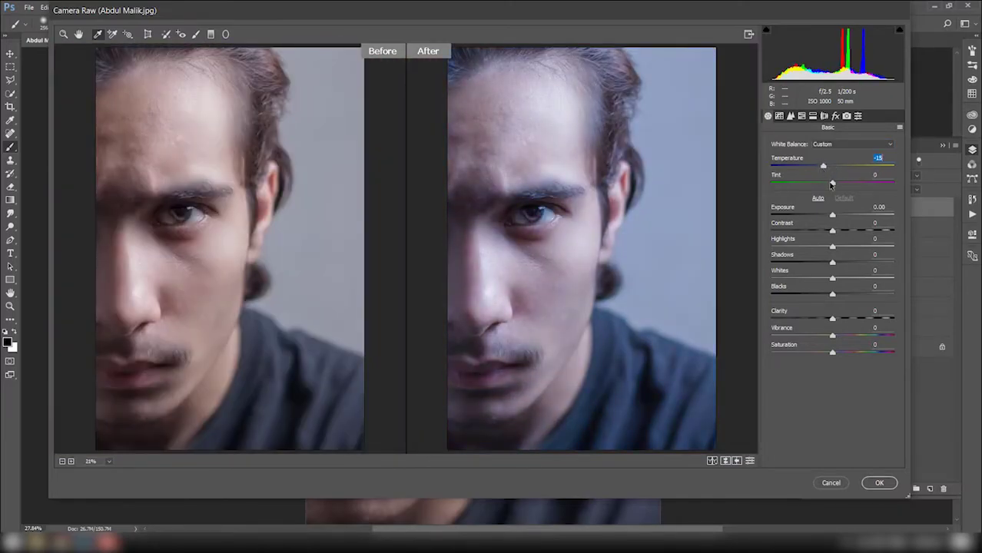
{"action": "left_click", "coordinate": [852, 143]}
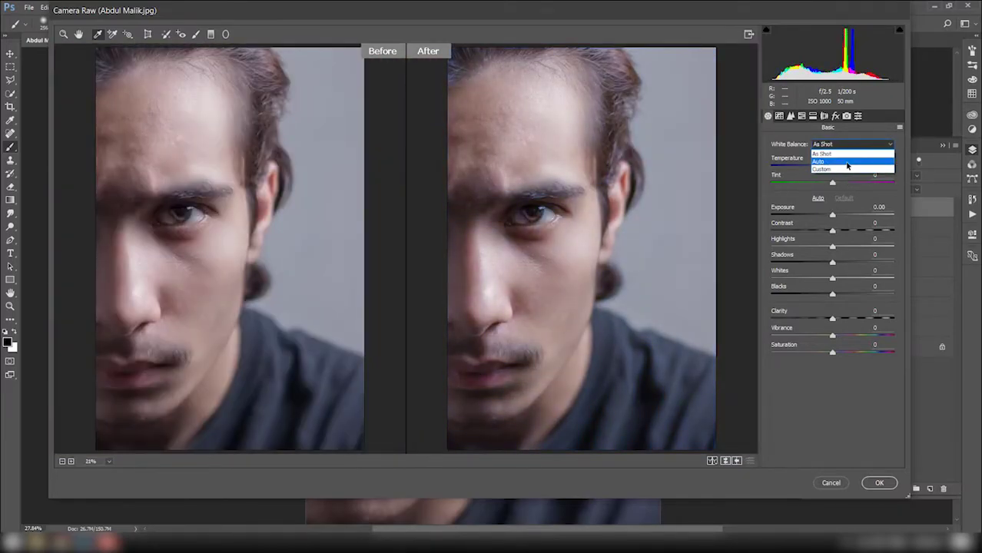
{"action": "left_click", "coordinate": [844, 183]}
{"action": "type", "text": "+10"}
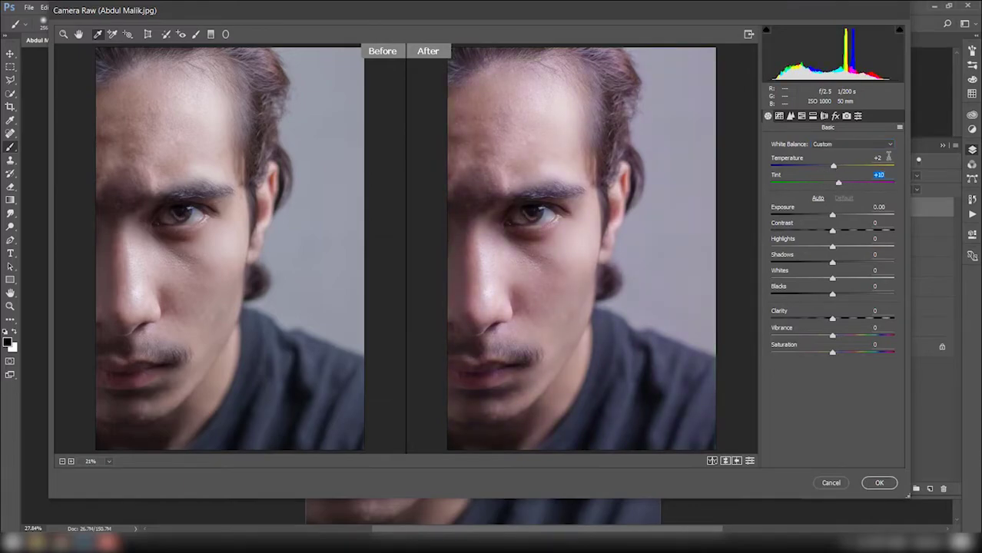
{"action": "type", "text": "5"}
{"action": "key", "text": "Tab"}
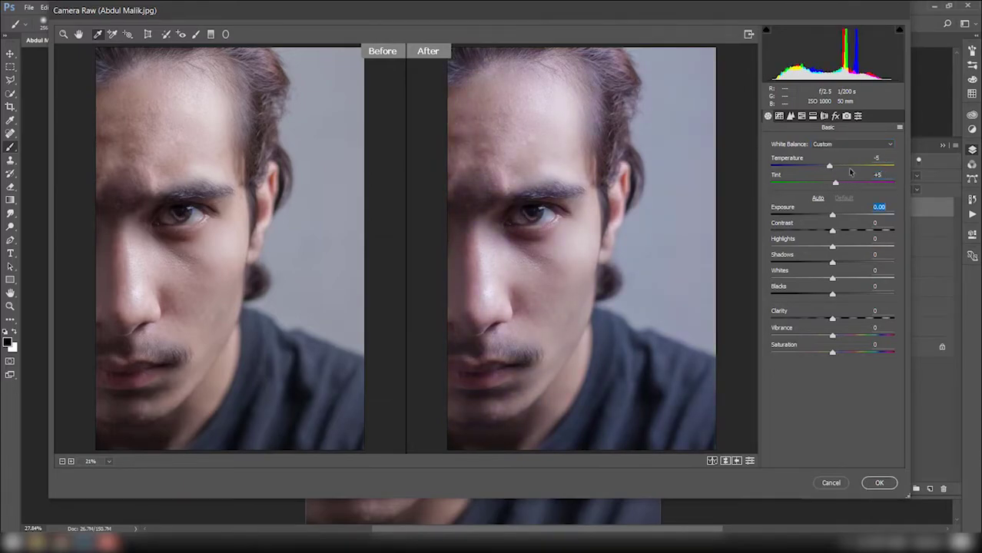
Set Exposure -1.25, Contrast +15, Highlights +8, Shadows -33, Whites +42, Blacks +1, Clarity +12.
{"action": "left_click_drag", "start_coordinate": [833, 215], "coordinate": [825, 215]}
{"action": "left_click", "coordinate": [835, 231]}
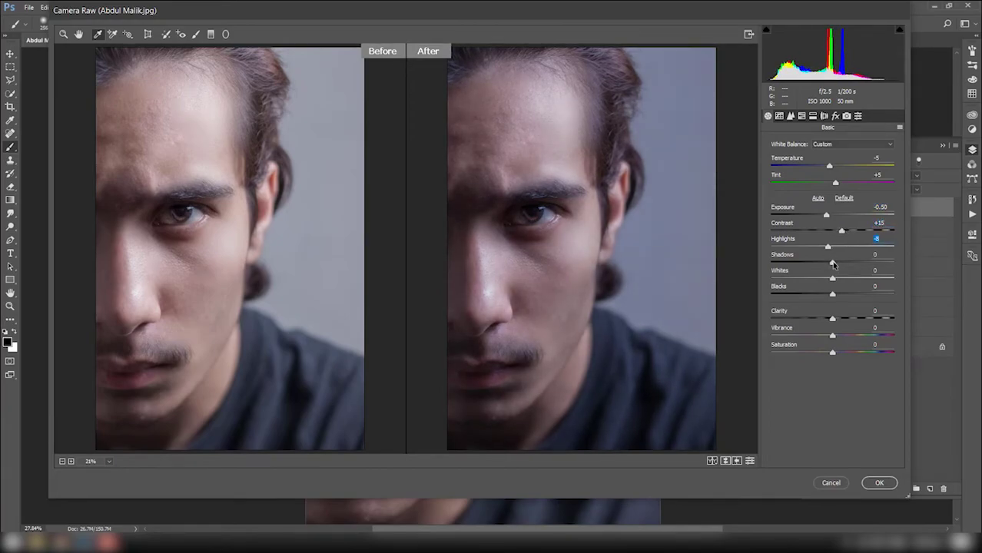
{"action": "mouse_move", "coordinate": [834, 264]}
{"action": "left_mouse_down"}
{"action": "mouse_move", "coordinate": [857, 276]}
{"action": "mouse_move", "coordinate": [879, 269]}
{"action": "mouse_move", "coordinate": [812, 263]}
{"action": "left_mouse_up"}
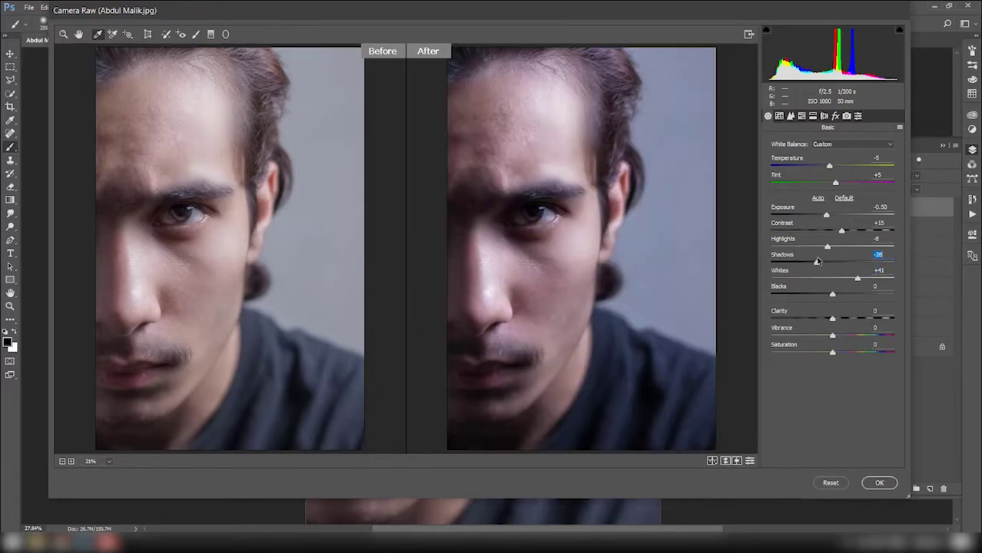
{"action": "mouse_move", "coordinate": [832, 294]}
{"action": "left_mouse_down"}
{"action": "mouse_move", "coordinate": [771, 294]}
{"action": "mouse_move", "coordinate": [832, 294]}
{"action": "mouse_move", "coordinate": [859, 278]}
{"action": "left_mouse_up"}
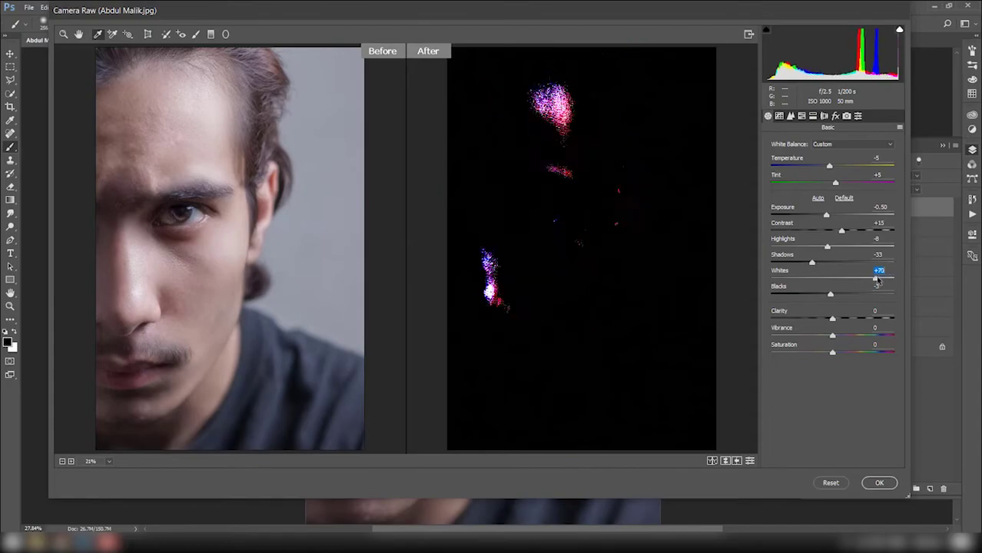
{"action": "mouse_move", "coordinate": [826, 249]}
{"action": "left_mouse_down"}
{"action": "mouse_move", "coordinate": [849, 257]}
{"action": "mouse_move", "coordinate": [837, 257]}
{"action": "left_mouse_up"}
{"action": "left_click_drag", "start_coordinate": [826, 214], "coordinate": [817, 214]}
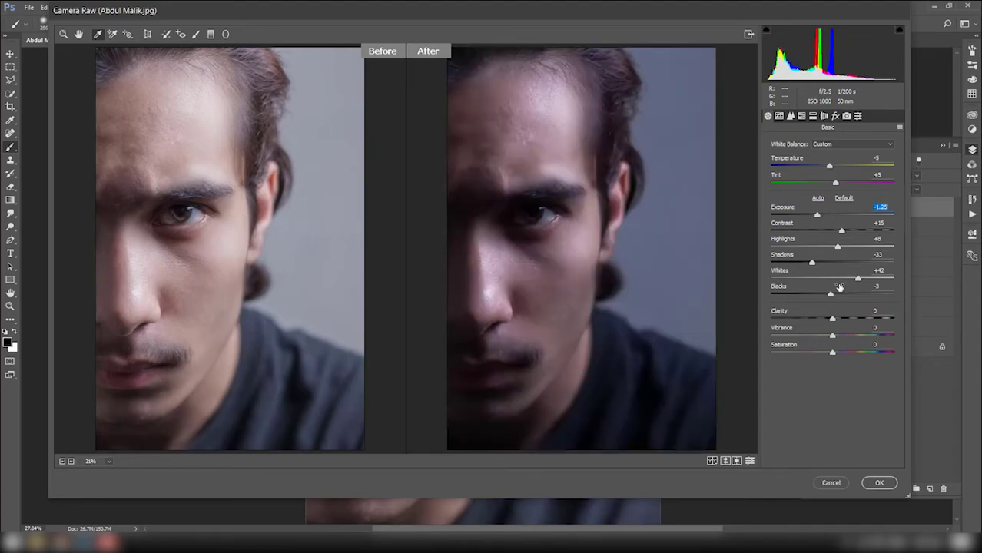
{"action": "mouse_move", "coordinate": [829, 294]}
{"action": "left_mouse_down"}
{"action": "mouse_move", "coordinate": [851, 297]}
{"action": "mouse_move", "coordinate": [839, 297]}
{"action": "left_mouse_up"}
{"action": "left_click_drag", "start_coordinate": [817, 214], "coordinate": [823, 216]}
Raise the tone-curve highlights and zoom the Camera Raw preview to 50%.
{"action": "left_click", "coordinate": [787, 117]}
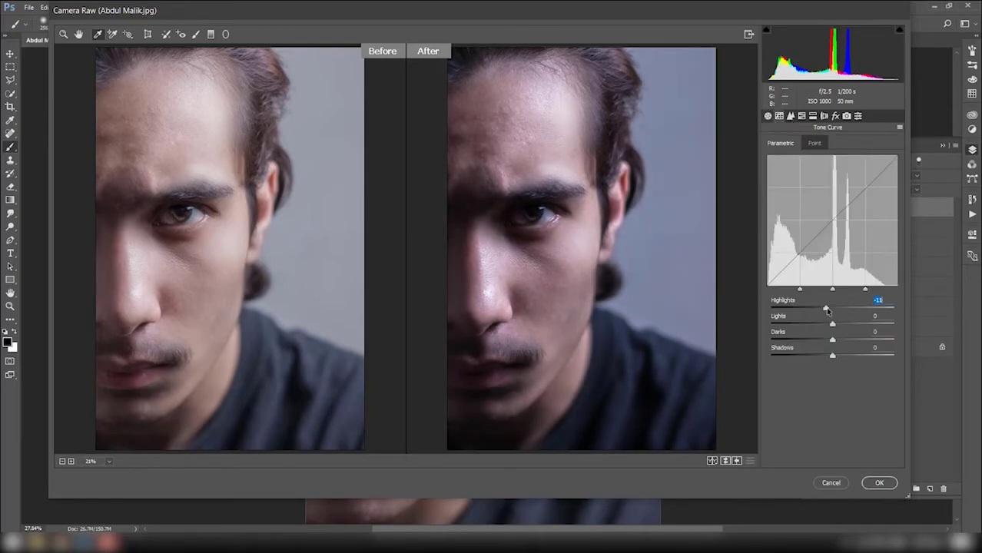
{"action": "mouse_move", "coordinate": [827, 309]}
{"action": "left_mouse_down"}
{"action": "mouse_move", "coordinate": [850, 308]}
{"action": "mouse_move", "coordinate": [826, 356]}
{"action": "left_mouse_up"}
{"action": "left_click", "coordinate": [791, 116]}
{"action": "key", "text": "ctrl+minus"}
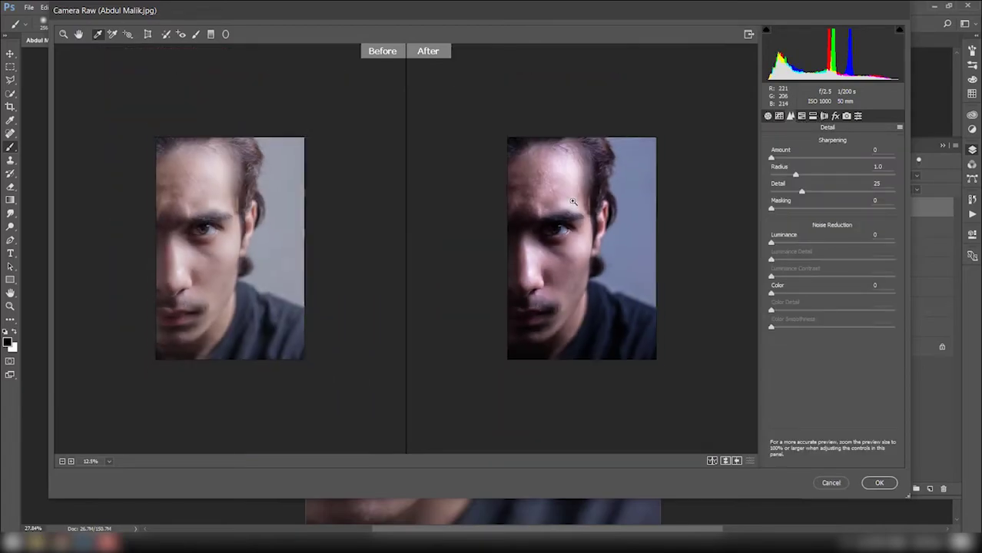
{"action": "key", "text": "ctrl+plus"}
{"action": "key", "text": "ctrl+plus"}
{"action": "key", "text": "ctrl+plus"}
{"action": "key", "text": "ctrl+plus"}
Set Luminance noise reduction 42 and sharpening Masking 73, then apply Camera Raw.
{"action": "left_click_drag", "start_coordinate": [772, 243], "coordinate": [820, 242]}
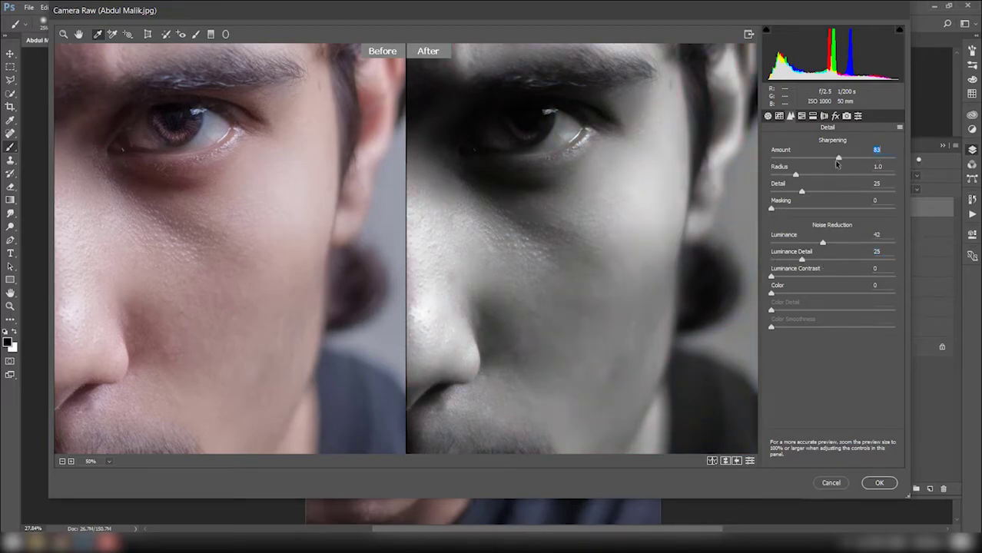
{"action": "left_click_drag", "start_coordinate": [772, 208], "coordinate": [845, 209]}
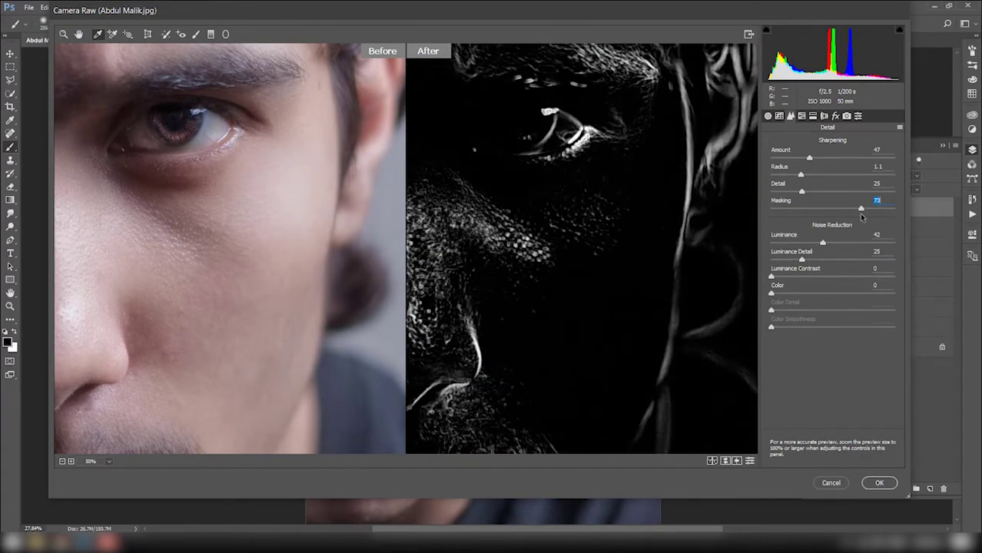
{"action": "left_click", "coordinate": [877, 484]}
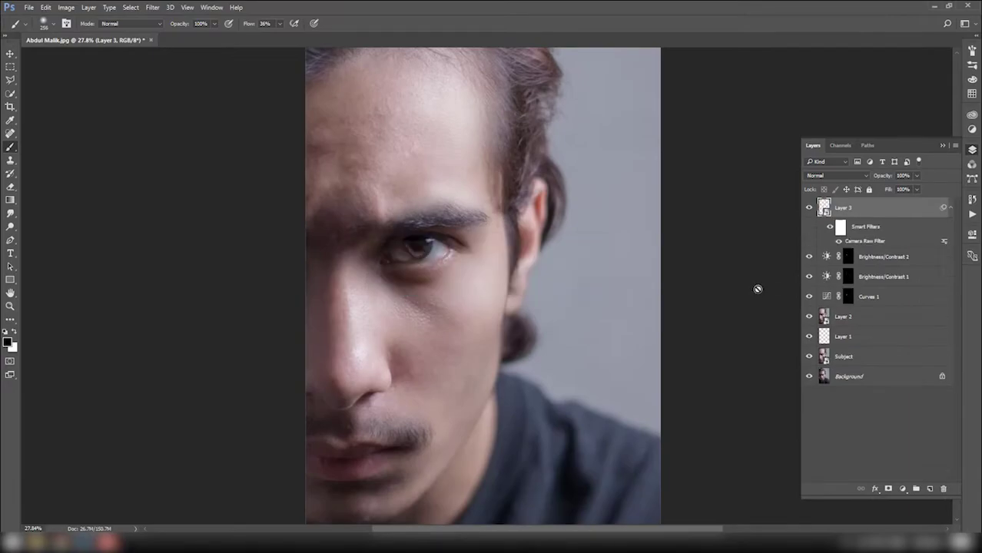
Add a Brightness/Contrast layer with Contrast -20.
{"action": "left_click", "coordinate": [902, 489]}
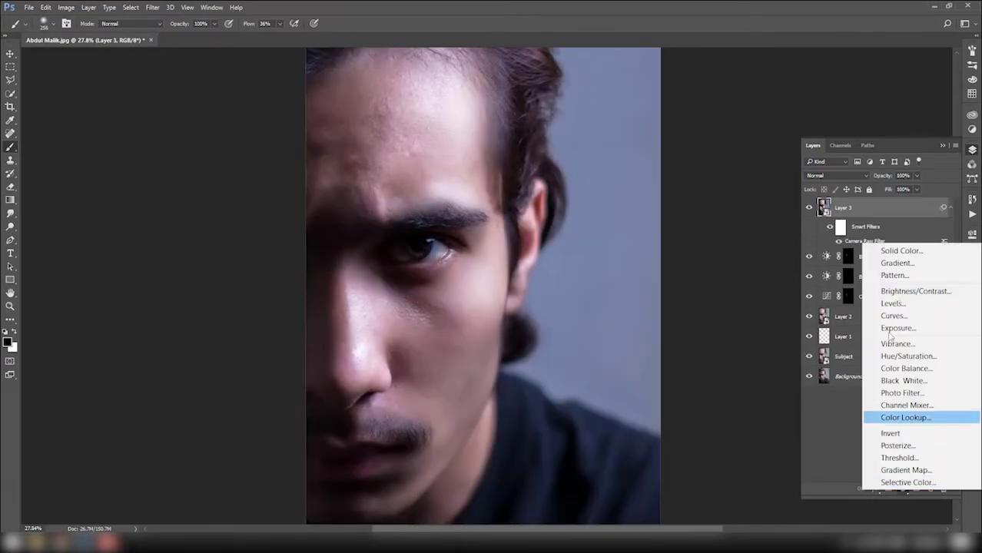
{"action": "left_click", "coordinate": [884, 206]}
{"action": "mouse_move", "coordinate": [887, 289]}
{"action": "left_mouse_down"}
{"action": "mouse_move", "coordinate": [861, 306]}
{"action": "mouse_move", "coordinate": [925, 291]}
{"action": "left_mouse_up"}
Add a +95 brightness Brightness/Contrast layer, invert its mask and paint it onto the iris.
{"action": "left_click", "coordinate": [971, 150]}
{"action": "left_click", "coordinate": [902, 489]}
{"action": "left_click", "coordinate": [883, 206]}
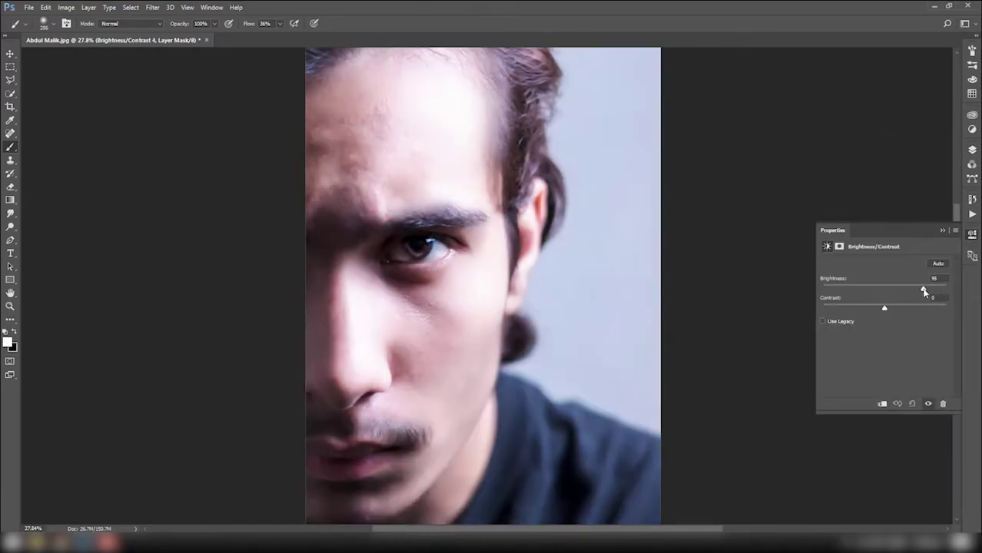
{"action": "left_click", "coordinate": [972, 150]}
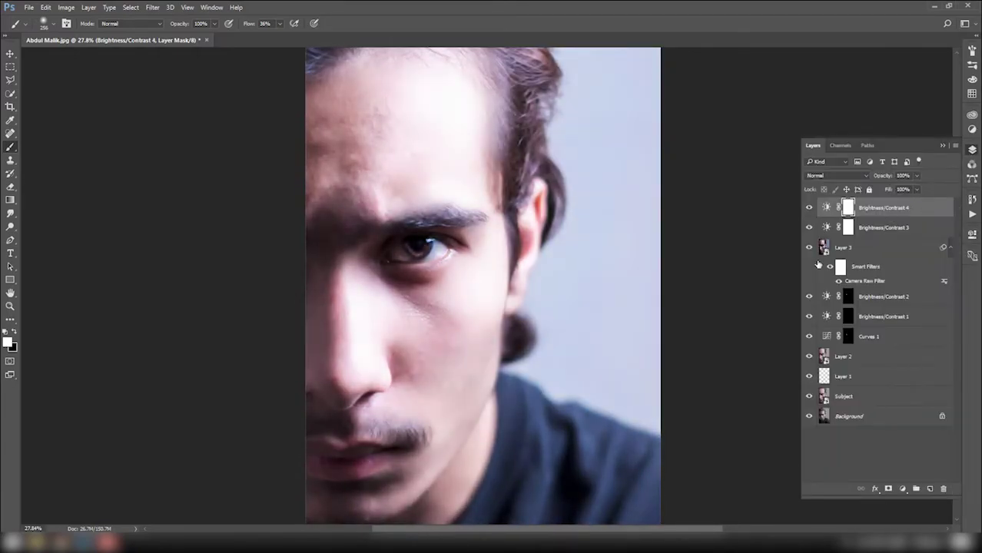
{"action": "key", "text": "ctrl+i"}
{"action": "scroll", "coordinate": [438, 246], "scroll_direction": "up", "scroll_amount": 5}
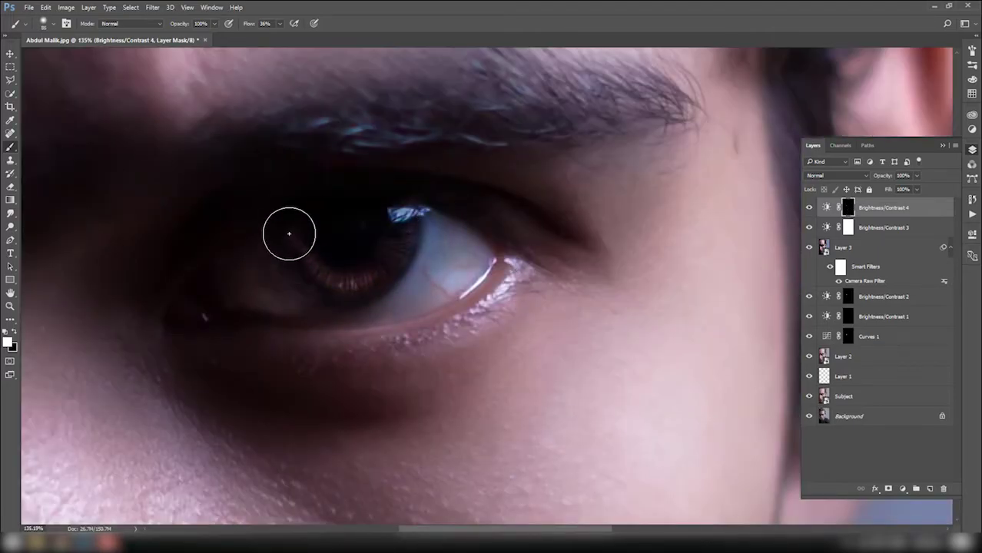
{"action": "mouse_move", "coordinate": [287, 226]}
{"action": "left_mouse_down"}
{"action": "mouse_move", "coordinate": [307, 257]}
{"action": "mouse_move", "coordinate": [335, 240]}
{"action": "left_mouse_up"}
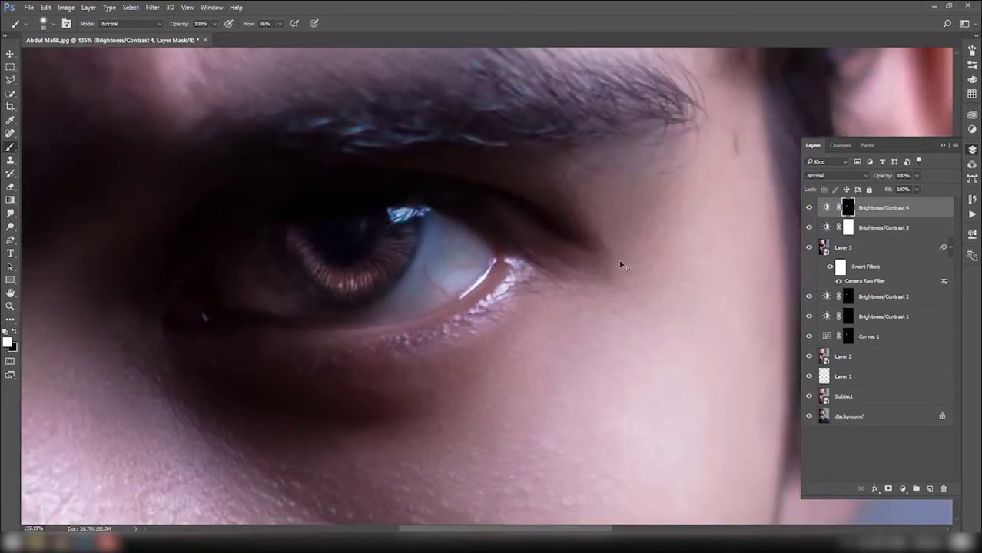
Add a colorized Hue/Saturation adjustment layer and invert its mask to black.
{"action": "left_click", "coordinate": [902, 489]}
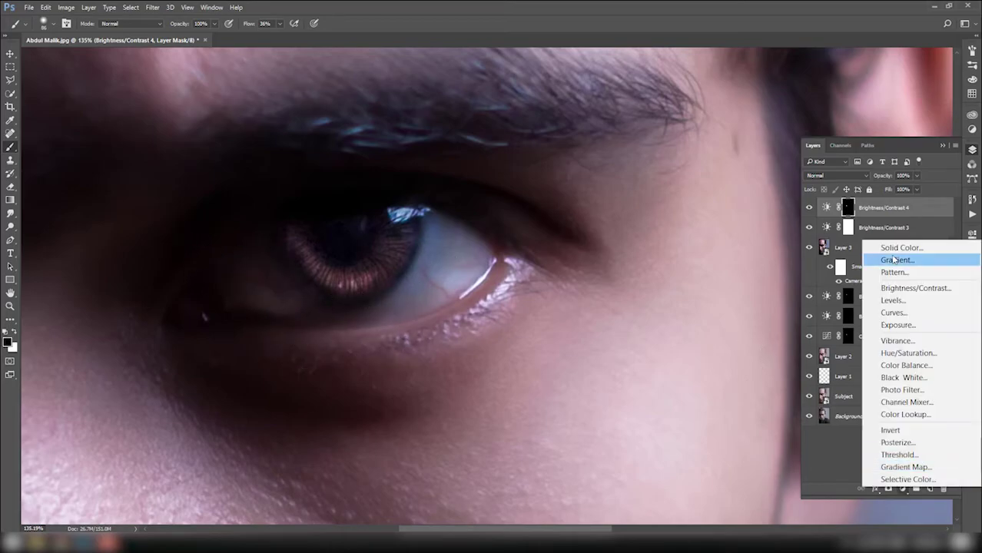
{"action": "left_click", "coordinate": [892, 344]}
{"action": "left_click", "coordinate": [869, 351]}
{"action": "left_click", "coordinate": [972, 234]}
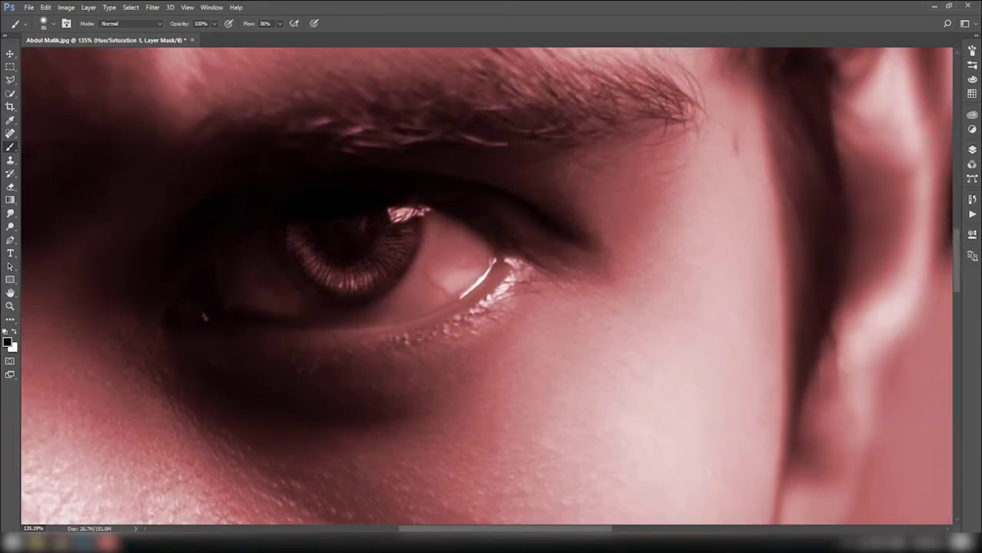
{"action": "left_click", "coordinate": [972, 149]}
{"action": "key", "text": "ctrl+i"}
Tune the iris tint to Hue 3 with adjusted saturation and darker lightness.
{"action": "double_click", "coordinate": [826, 208]}
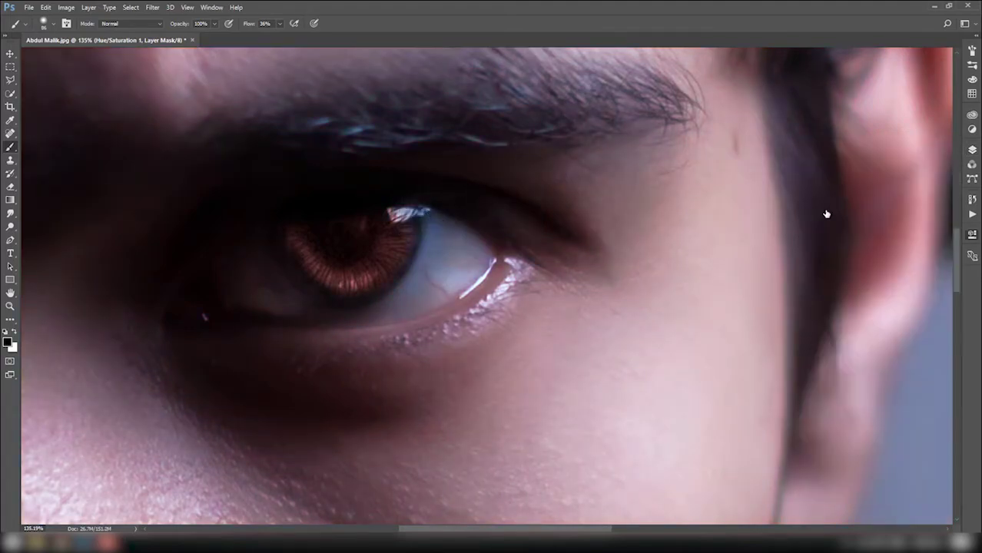
{"action": "left_click_drag", "start_coordinate": [884, 315], "coordinate": [894, 315]}
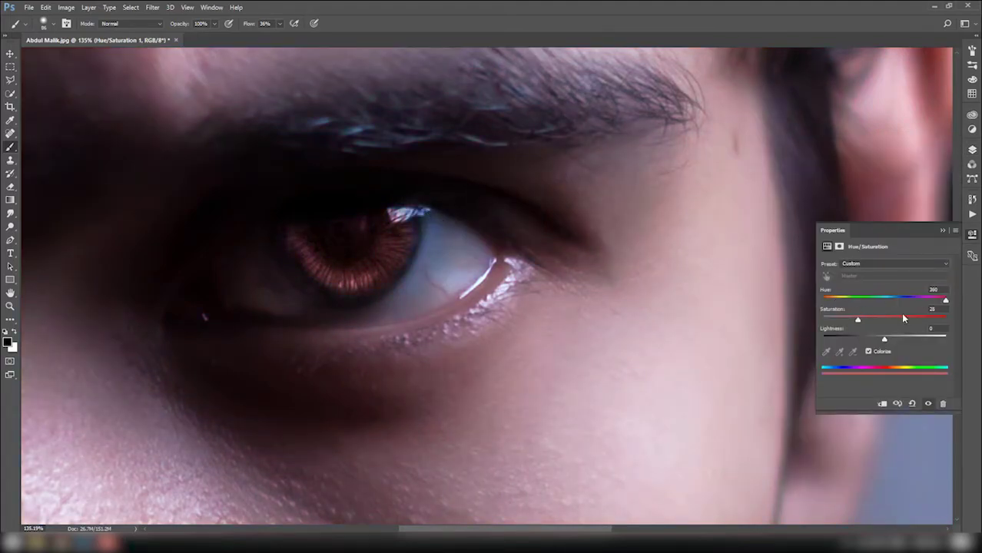
{"action": "left_click_drag", "start_coordinate": [823, 299], "coordinate": [825, 300]}
{"action": "left_click_drag", "start_coordinate": [885, 339], "coordinate": [858, 322]}
{"action": "left_click_drag", "start_coordinate": [874, 339], "coordinate": [851, 338]}
{"action": "left_click", "coordinate": [969, 151]}
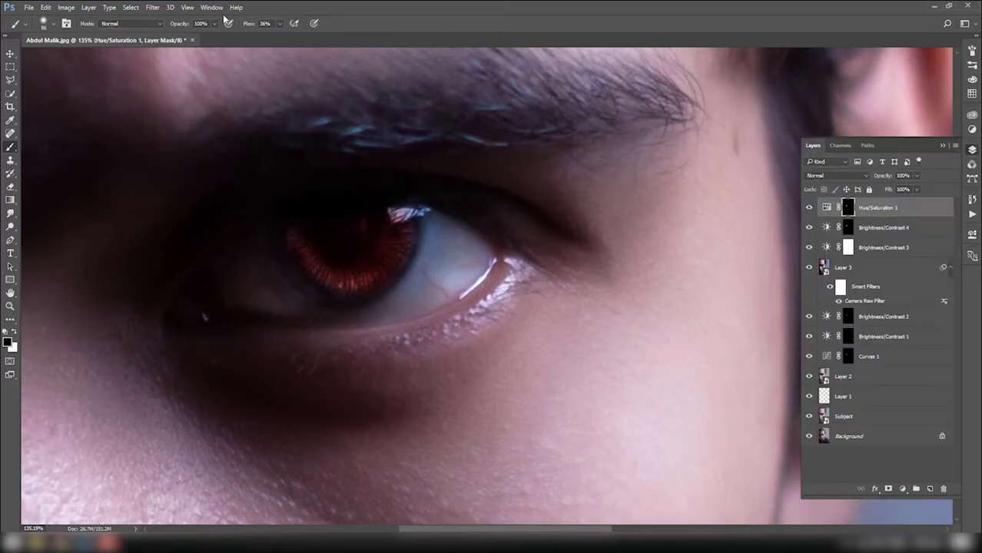
Place the Scar_300_200 image above Layer 3, rotated over the face.
{"action": "left_click", "coordinate": [843, 266]}
{"action": "key", "text": "ctrl+0"}
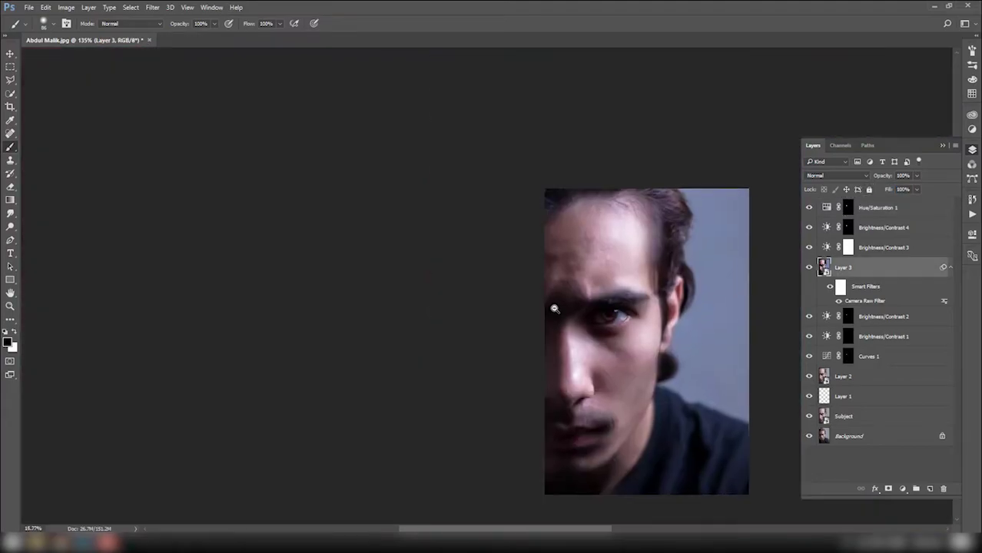
{"action": "left_click", "coordinate": [29, 7]}
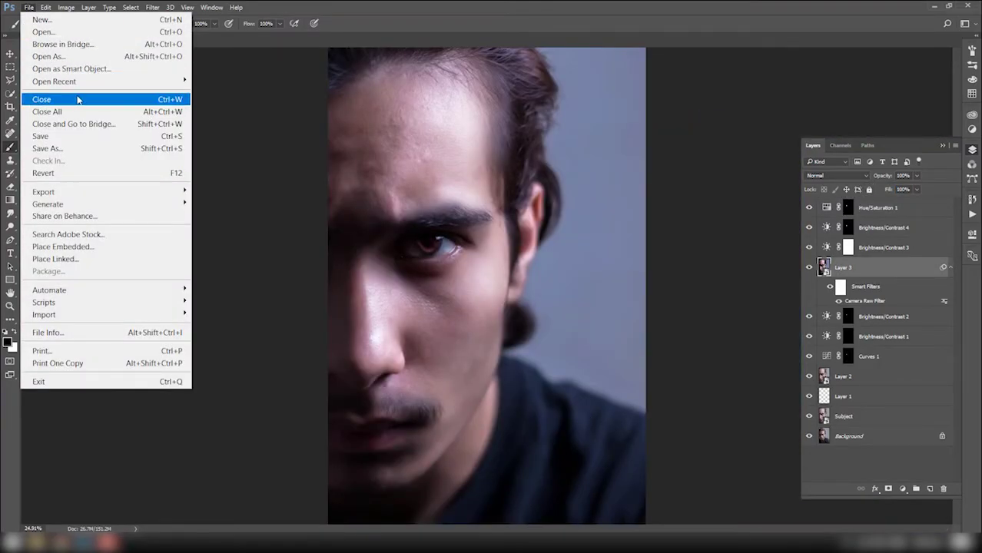
{"action": "left_click", "coordinate": [63, 247]}
{"action": "double_click", "coordinate": [216, 106]}
{"action": "mouse_move", "coordinate": [573, 285]}
{"action": "left_mouse_down"}
{"action": "mouse_move", "coordinate": [514, 375]}
{"action": "mouse_move", "coordinate": [500, 349]}
{"action": "left_mouse_up"}
{"action": "key", "text": "Return"}
Bring the scar layer to the top, scale and rotate it across the eye, and add a mask.
{"action": "key", "text": "ctrl+shift+]"}
{"action": "left_click_drag", "start_coordinate": [457, 273], "coordinate": [435, 244]}
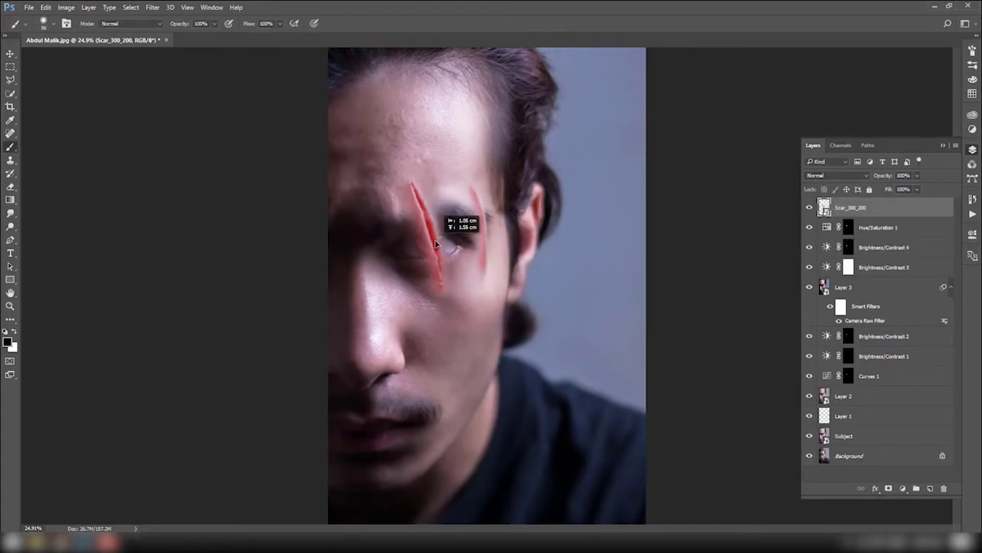
{"action": "key", "text": "ctrl+t"}
{"action": "mouse_move", "coordinate": [486, 320]}
{"action": "left_mouse_down"}
{"action": "mouse_move", "coordinate": [480, 348]}
{"action": "mouse_move", "coordinate": [492, 381]}
{"action": "left_mouse_up"}
{"action": "left_click_drag", "start_coordinate": [484, 340], "coordinate": [479, 297]}
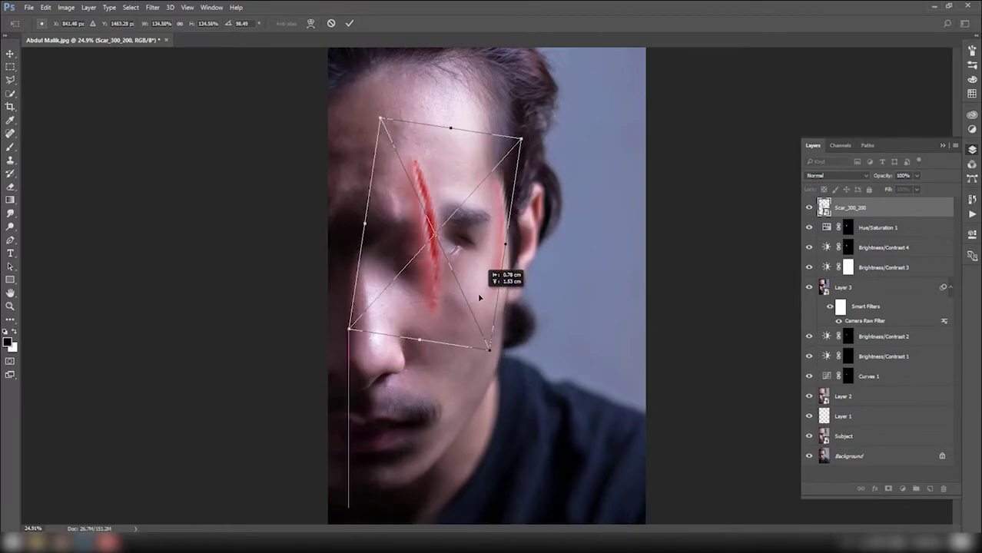
{"action": "mouse_move", "coordinate": [490, 348]}
{"action": "left_mouse_down"}
{"action": "mouse_move", "coordinate": [507, 335]}
{"action": "mouse_move", "coordinate": [488, 318]}
{"action": "left_mouse_up"}
{"action": "key", "text": "Return"}
{"action": "key", "text": "b"}
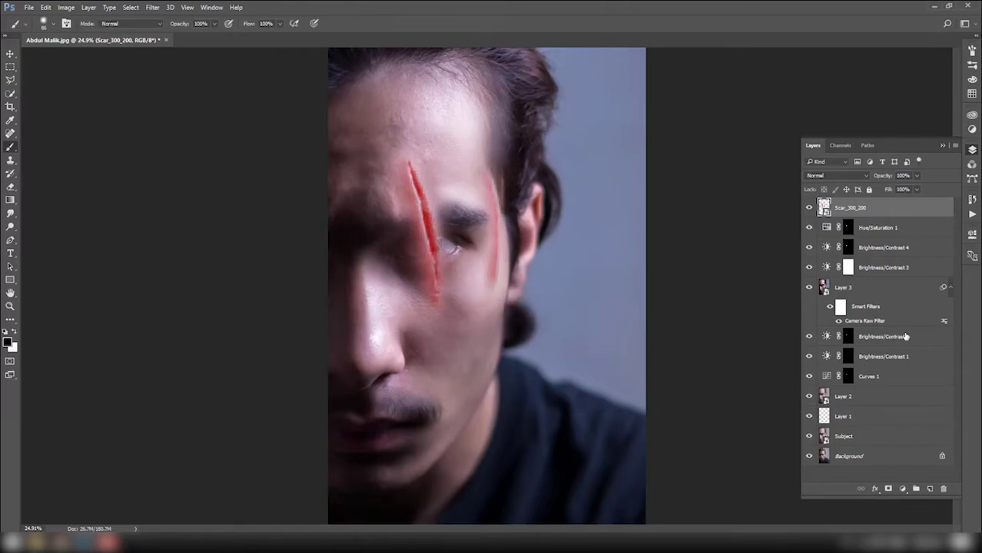
{"action": "left_click", "coordinate": [888, 488]}
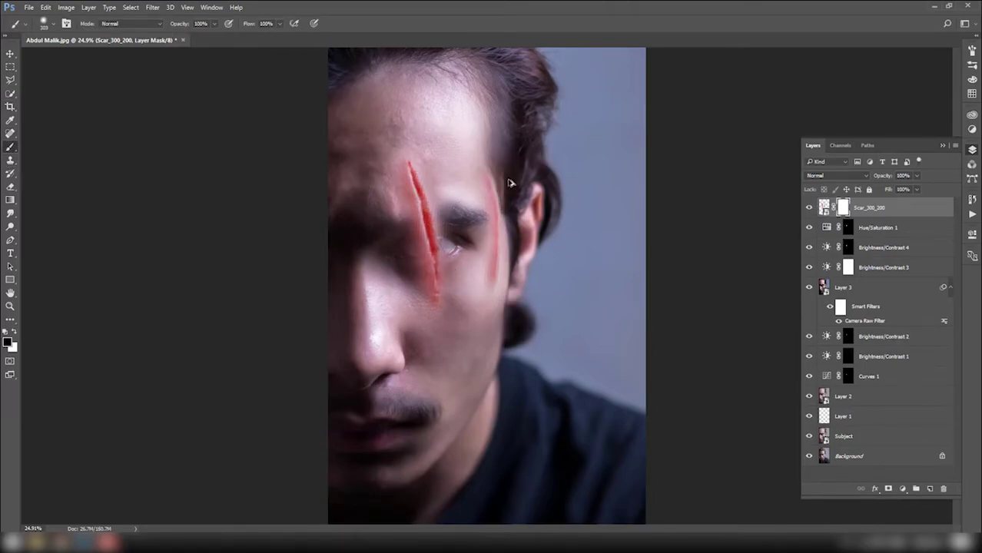
Mask out the extra scar streak near the temple and set the scar to Multiply.
{"action": "left_click_drag", "start_coordinate": [512, 176], "coordinate": [482, 308]}
{"action": "left_click_drag", "start_coordinate": [378, 169], "coordinate": [408, 336]}
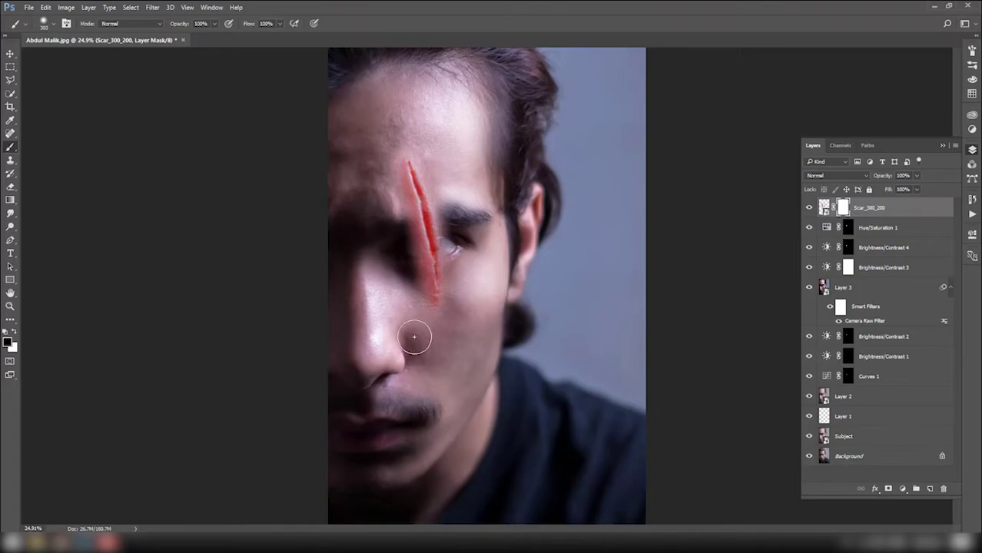
{"action": "scroll", "coordinate": [408, 336], "scroll_direction": "up", "scroll_amount": 3}
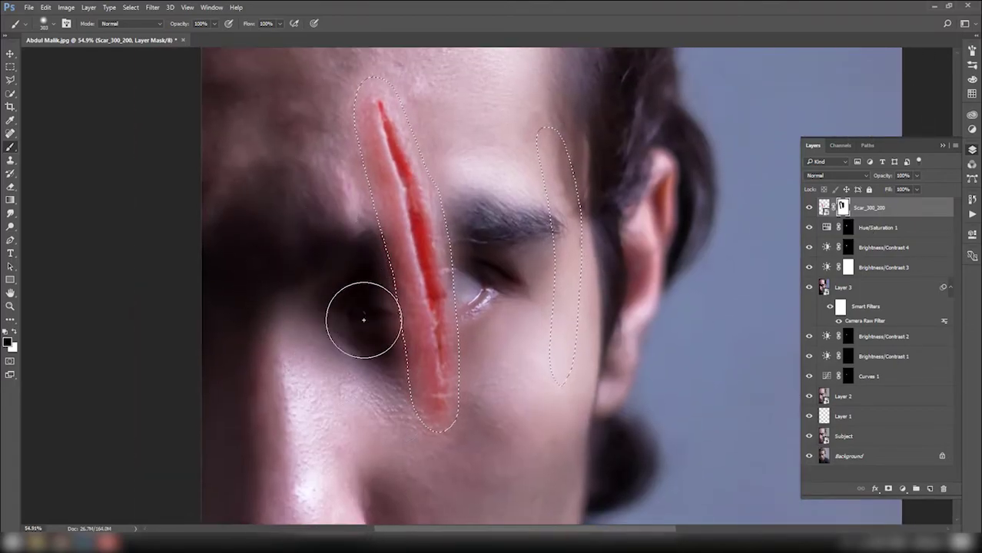
{"action": "left_click", "coordinate": [843, 207], "text": "ctrl"}
{"action": "key", "text": "ctrl+d"}
{"action": "left_click", "coordinate": [836, 176]}
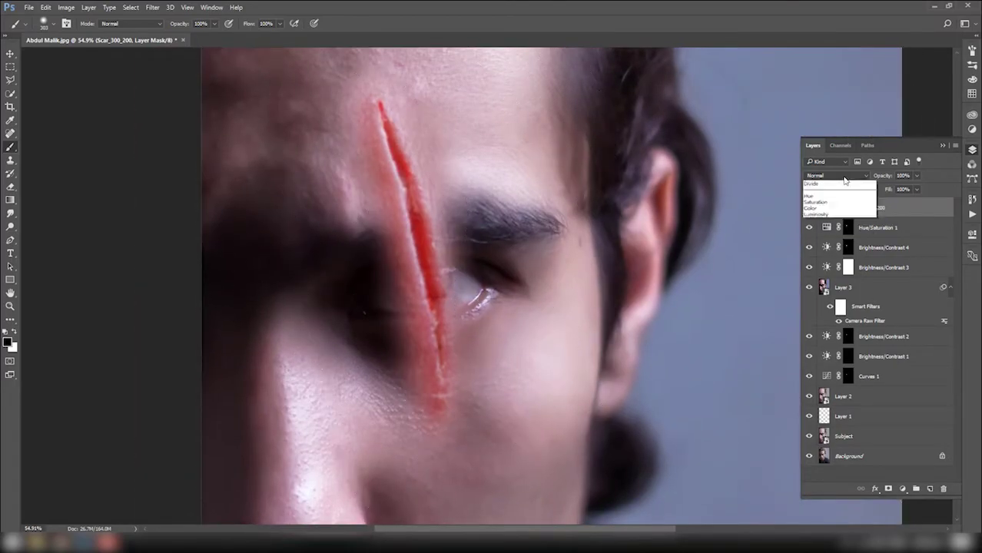
{"action": "left_click", "coordinate": [830, 201]}
Paint the scar off the eye on its mask, viewing it in Normal mode.
{"action": "key", "text": "ctrl+2"}
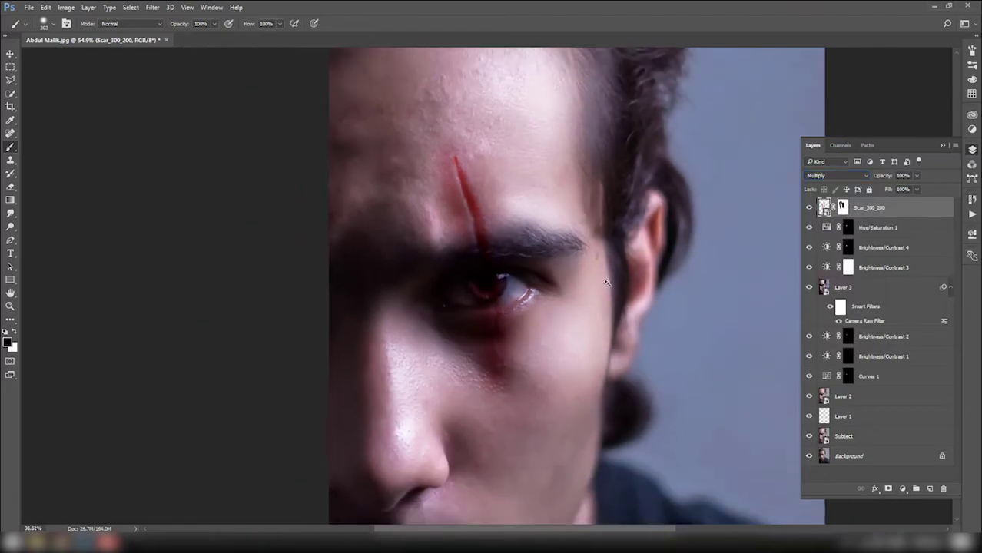
{"action": "scroll", "coordinate": [630, 279], "scroll_direction": "up", "scroll_amount": 3}
{"action": "left_click", "coordinate": [843, 208]}
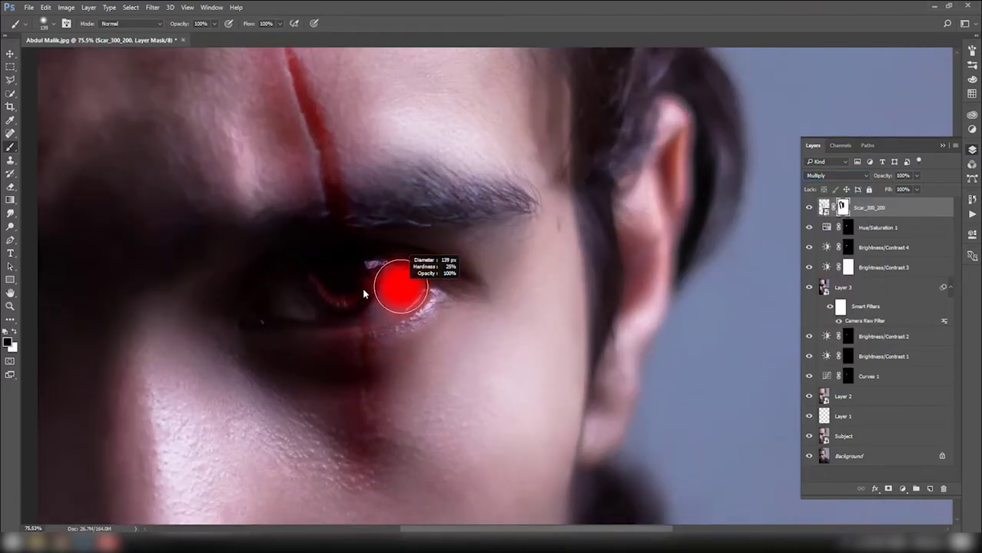
{"action": "mouse_move", "coordinate": [332, 301]}
{"action": "left_mouse_down"}
{"action": "mouse_move", "coordinate": [383, 297]}
{"action": "mouse_move", "coordinate": [318, 329]}
{"action": "mouse_move", "coordinate": [338, 272]}
{"action": "mouse_move", "coordinate": [334, 305]}
{"action": "mouse_move", "coordinate": [293, 281]}
{"action": "mouse_move", "coordinate": [397, 280]}
{"action": "mouse_move", "coordinate": [298, 322]}
{"action": "mouse_move", "coordinate": [335, 228]}
{"action": "mouse_move", "coordinate": [352, 225]}
{"action": "left_mouse_up"}
{"action": "left_click", "coordinate": [836, 176]}
{"action": "left_click", "coordinate": [833, 188]}
Refine the scar mask around eyelid and brow, return to Multiply, and duplicate the layer.
{"action": "key", "text": "x"}
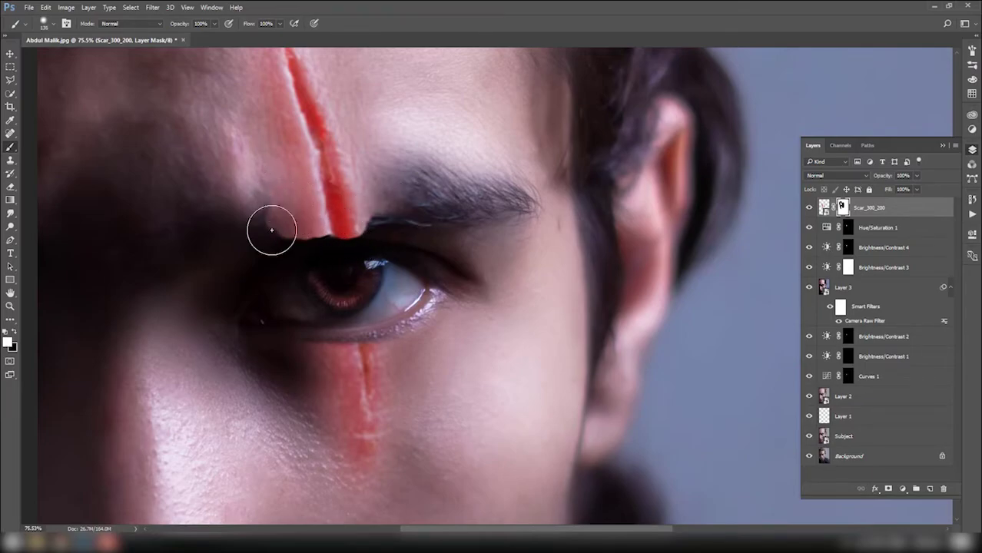
{"action": "mouse_move", "coordinate": [250, 238]}
{"action": "left_mouse_down"}
{"action": "mouse_move", "coordinate": [154, 259]}
{"action": "mouse_move", "coordinate": [198, 262]}
{"action": "mouse_move", "coordinate": [395, 231]}
{"action": "mouse_move", "coordinate": [229, 263]}
{"action": "mouse_move", "coordinate": [391, 339]}
{"action": "mouse_move", "coordinate": [306, 344]}
{"action": "mouse_move", "coordinate": [300, 375]}
{"action": "mouse_move", "coordinate": [283, 365]}
{"action": "mouse_move", "coordinate": [306, 427]}
{"action": "left_mouse_up"}
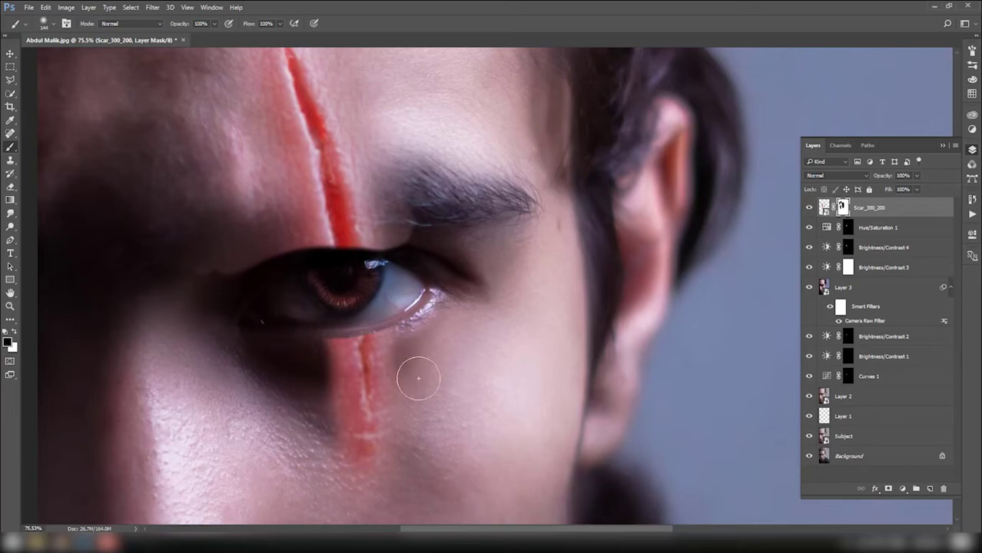
{"action": "mouse_move", "coordinate": [202, 248]}
{"action": "left_mouse_down"}
{"action": "mouse_move", "coordinate": [273, 202]}
{"action": "mouse_move", "coordinate": [303, 244]}
{"action": "left_mouse_up"}
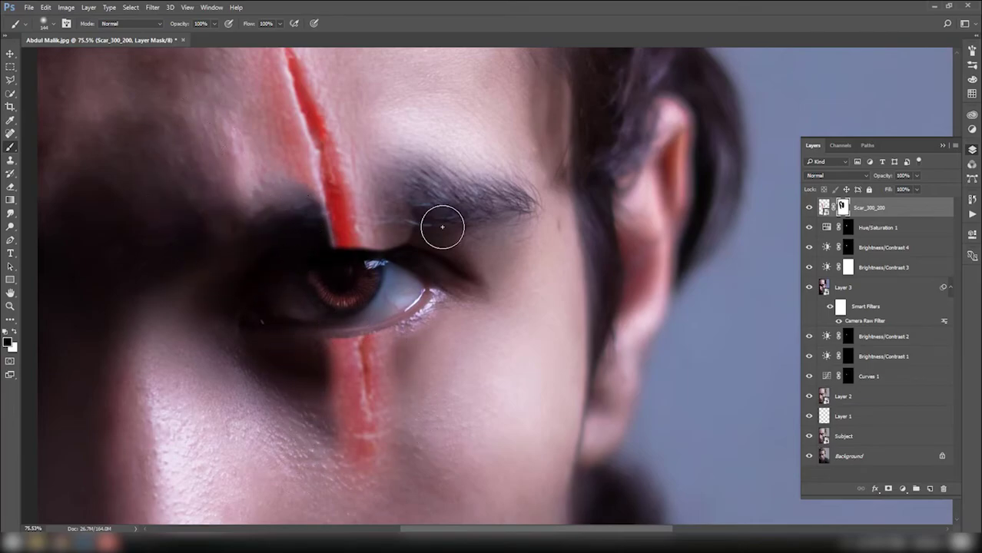
{"action": "mouse_move", "coordinate": [388, 184]}
{"action": "left_mouse_down"}
{"action": "mouse_move", "coordinate": [398, 223]}
{"action": "mouse_move", "coordinate": [350, 276]}
{"action": "mouse_move", "coordinate": [362, 263]}
{"action": "mouse_move", "coordinate": [325, 256]}
{"action": "left_mouse_up"}
{"action": "left_click", "coordinate": [835, 175]}
{"action": "left_click", "coordinate": [826, 209]}
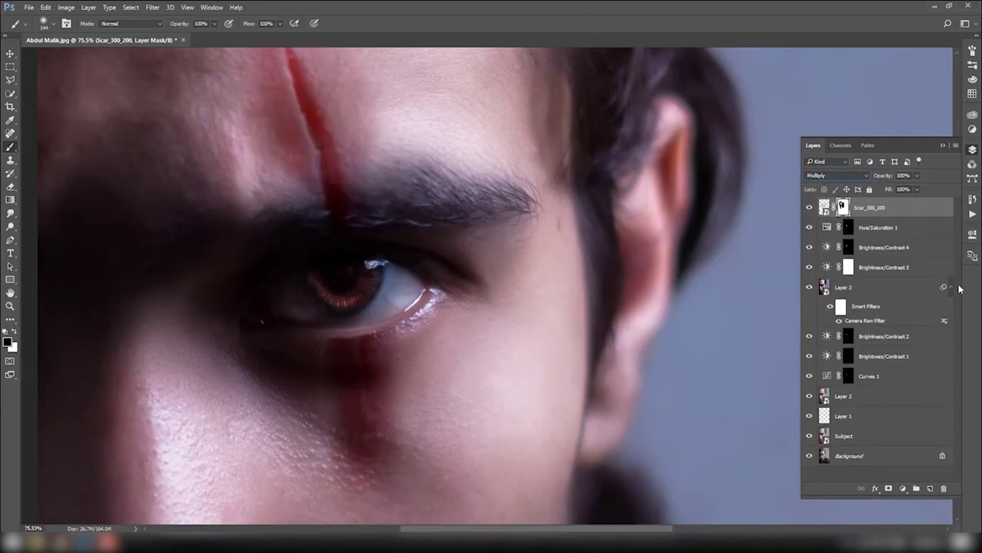
{"action": "key", "text": "ctrl+minus"}
{"action": "key", "text": "ctrl+j"}
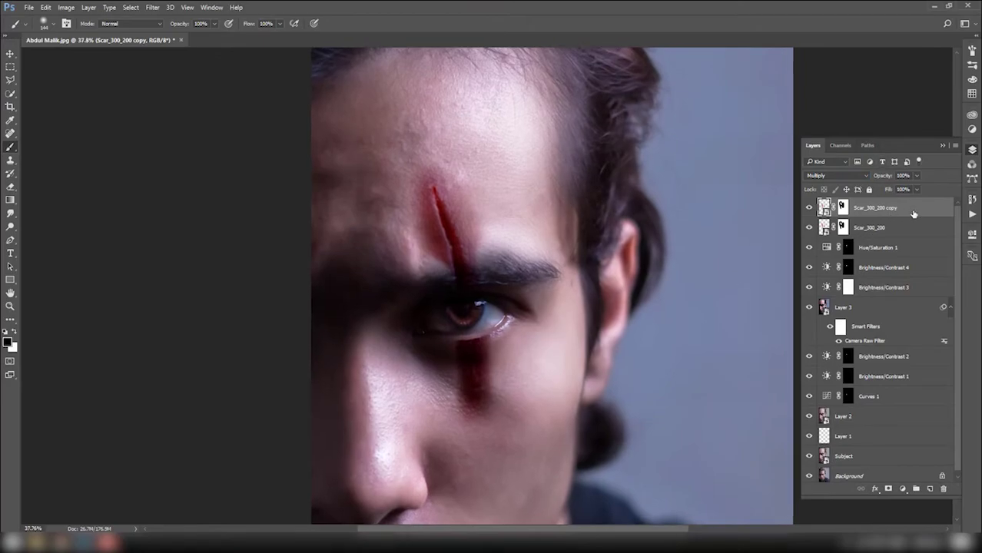
Add a Color Balance adjustment and group the scar layers into Group 1.
{"action": "left_click", "coordinate": [904, 490]}
{"action": "left_click", "coordinate": [826, 328]}
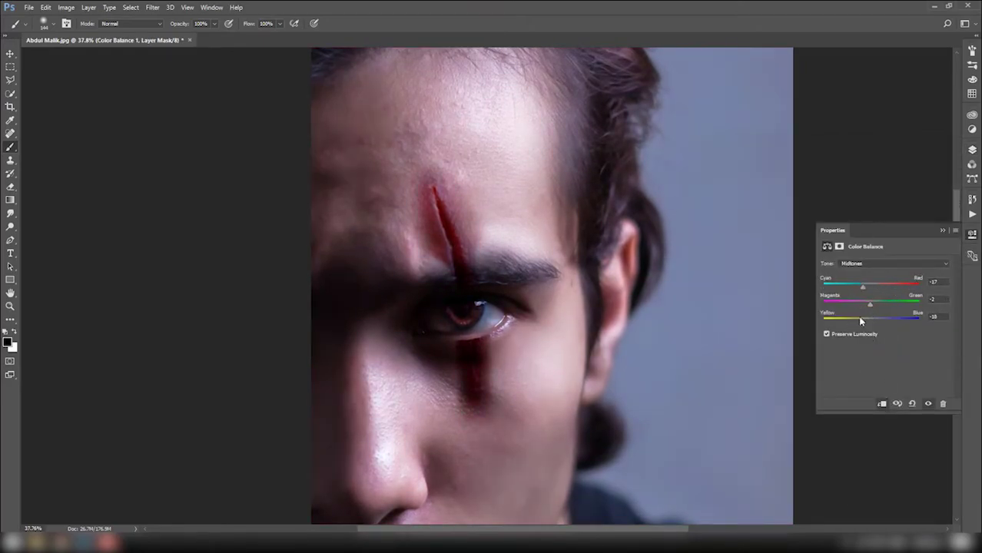
{"action": "left_click", "coordinate": [972, 150]}
{"action": "key", "text": "ctrl+g"}
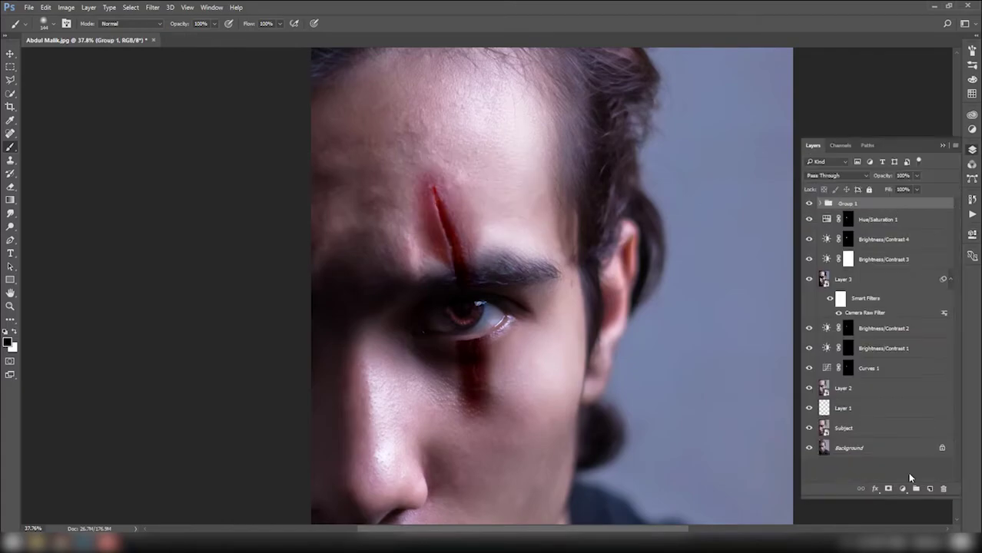
Try a clipped Hue/Saturation adjustment on the scar, then delete it.
{"action": "left_click", "coordinate": [905, 490]}
{"action": "left_click", "coordinate": [908, 357]}
{"action": "left_click", "coordinate": [868, 351]}
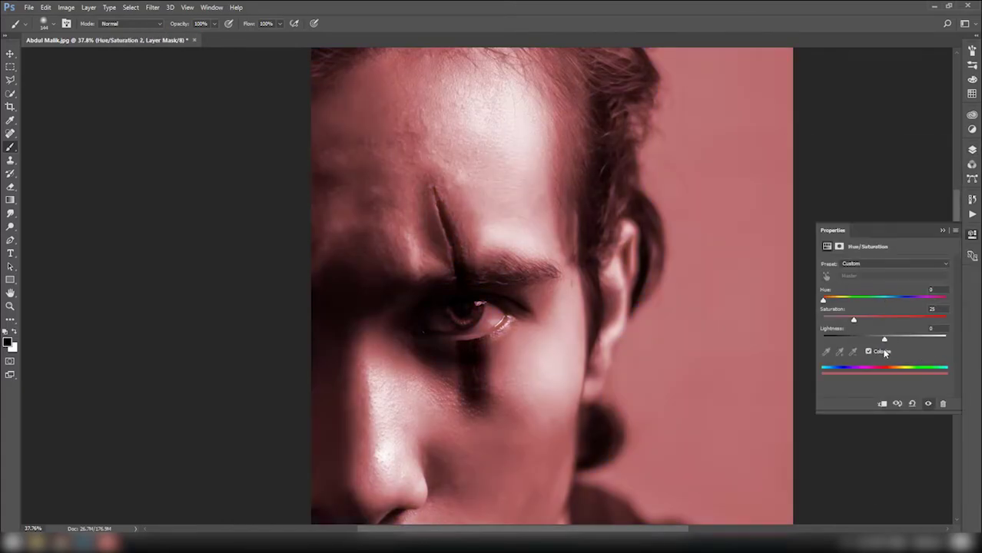
{"action": "left_click", "coordinate": [882, 404]}
{"action": "left_click", "coordinate": [866, 300]}
{"action": "key", "text": "ctrl+alt+z"}
{"action": "key", "text": "ctrl+alt+z"}
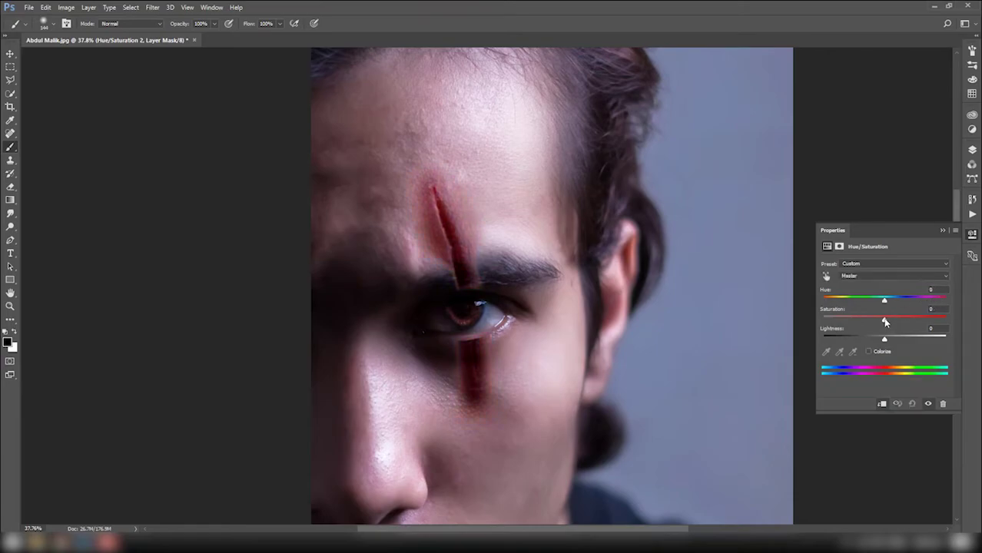
{"action": "left_click_drag", "start_coordinate": [871, 302], "coordinate": [858, 294]}
{"action": "left_click", "coordinate": [943, 403]}
{"action": "key", "text": "Return"}
Add a Color Balance pushing scar midtones toward red (+9) and magenta (-36), then Shadows.
{"action": "left_click", "coordinate": [902, 488]}
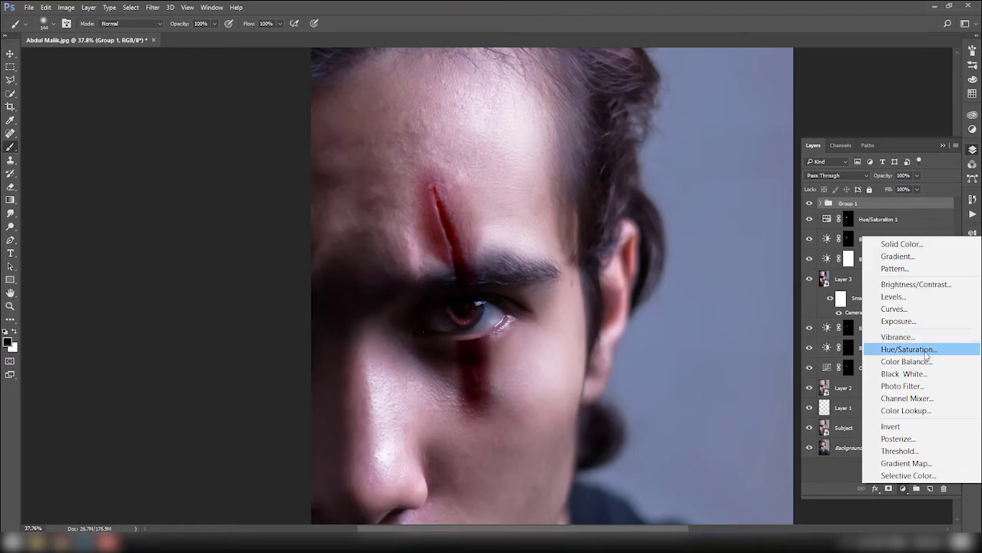
{"action": "left_click", "coordinate": [907, 361]}
{"action": "mouse_move", "coordinate": [870, 285]}
{"action": "left_mouse_down"}
{"action": "mouse_move", "coordinate": [856, 288]}
{"action": "mouse_move", "coordinate": [874, 286]}
{"action": "left_mouse_up"}
{"action": "left_click_drag", "start_coordinate": [870, 304], "coordinate": [855, 304]}
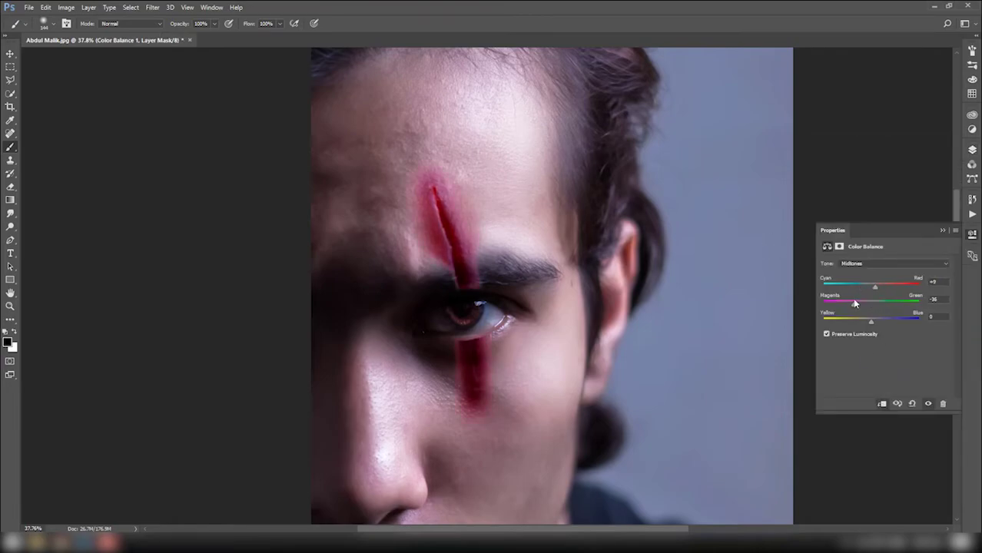
{"action": "left_click", "coordinate": [892, 263]}
{"action": "left_click", "coordinate": [875, 285]}
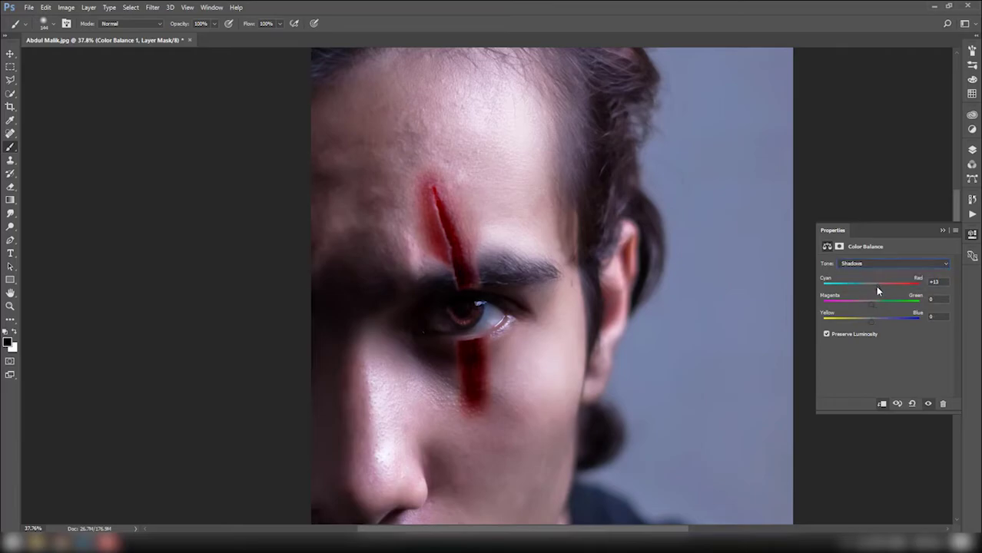
{"action": "key", "text": "ctrl+g"}
{"action": "left_click", "coordinate": [972, 150]}
Lower the scar copy's opacity and mask it out below the eye.
{"action": "left_click", "coordinate": [878, 239]}
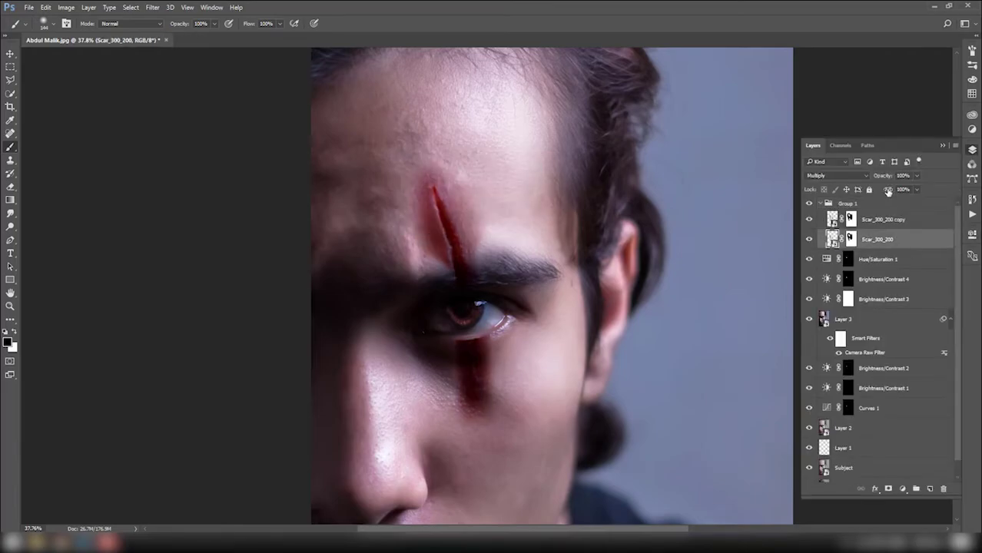
{"action": "key", "text": "alt+bracketright"}
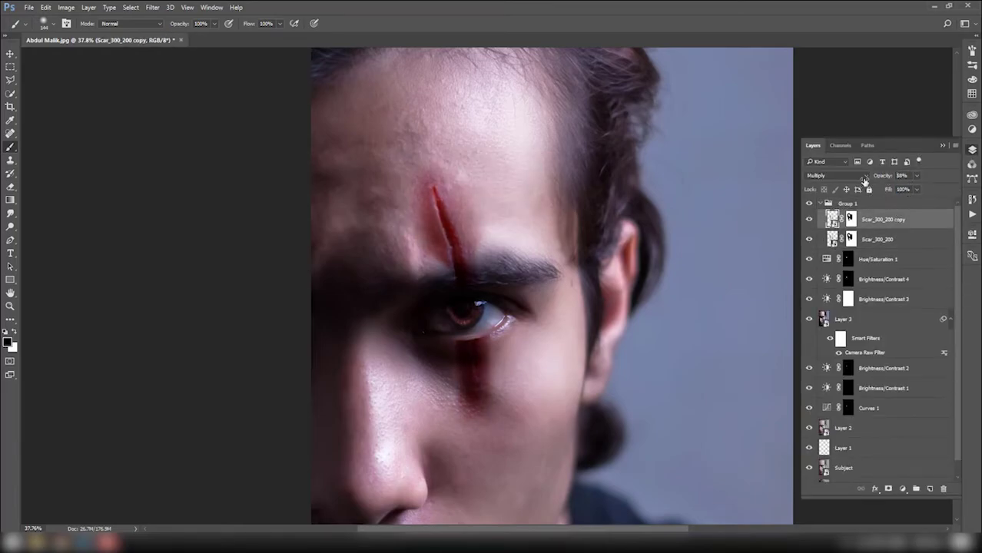
{"action": "left_click_drag", "start_coordinate": [864, 179], "coordinate": [877, 183]}
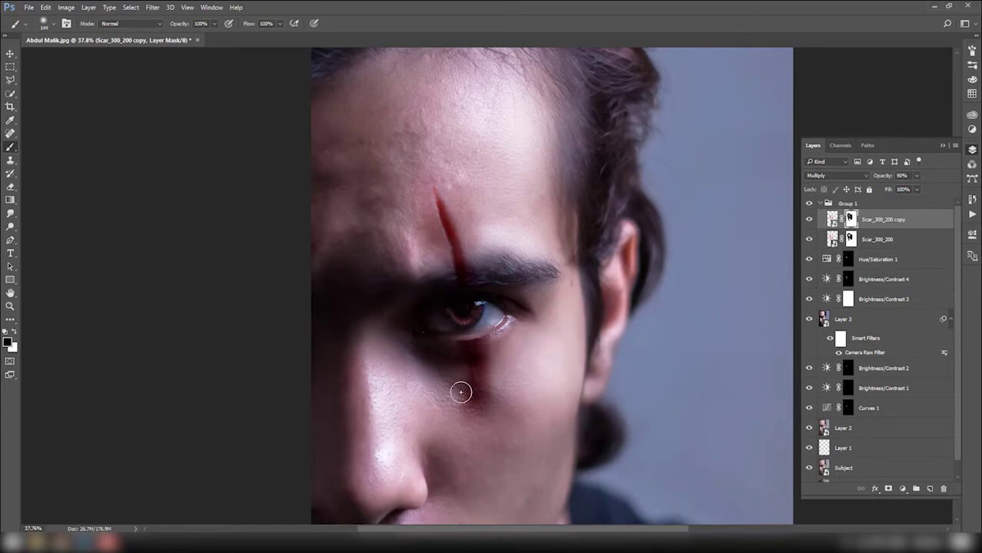
{"action": "left_click_drag", "start_coordinate": [460, 391], "coordinate": [489, 349]}
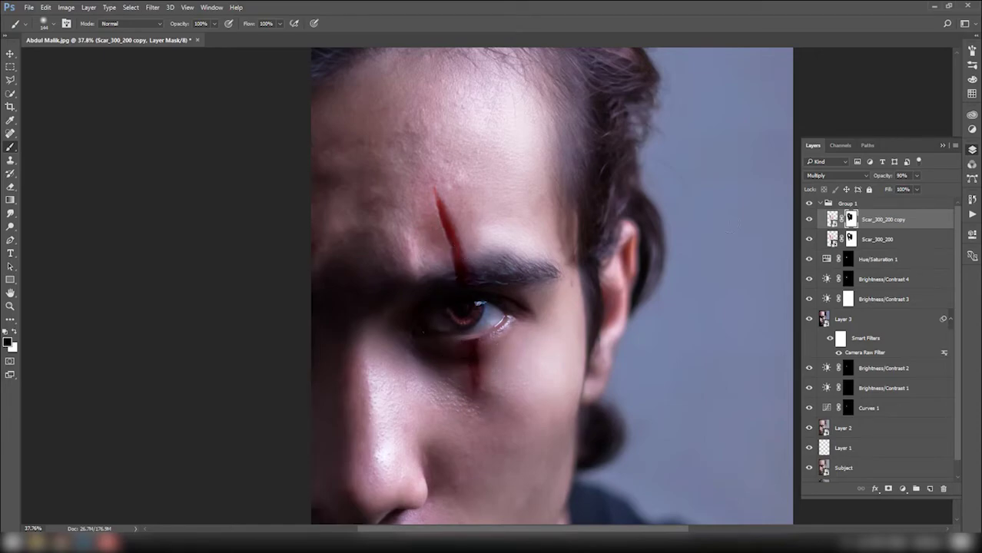
Set the original scar's fill to 88% and the copy's opacity to 99%.
{"action": "key", "text": "alt+bracketleft"}
{"action": "left_click", "coordinate": [900, 190]}
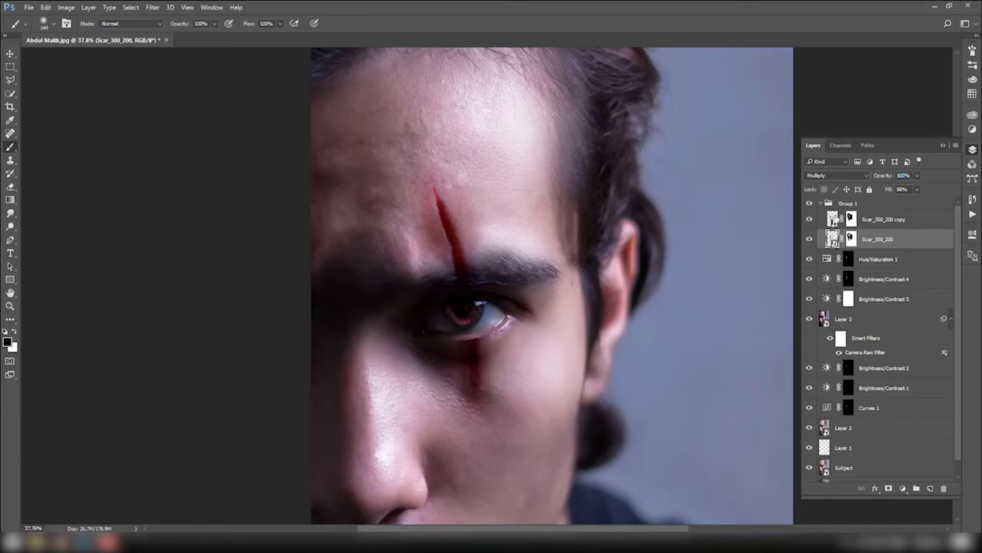
{"action": "key", "text": "alt+bracketright"}
{"action": "left_click", "coordinate": [903, 176]}
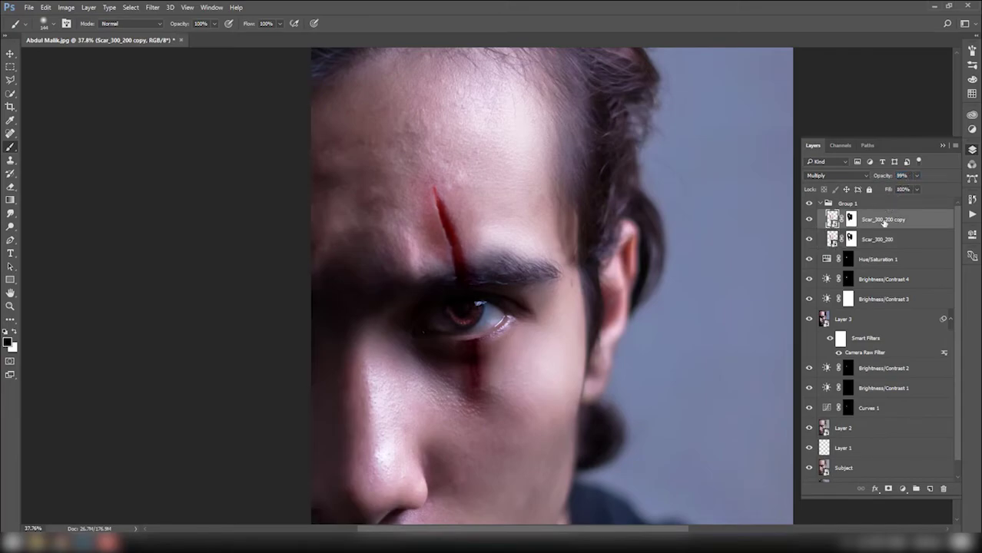
Add a Curves adjustment with a raised RGB curve, then select the Red channel.
{"action": "left_click", "coordinate": [903, 489]}
{"action": "left_click", "coordinate": [895, 313]}
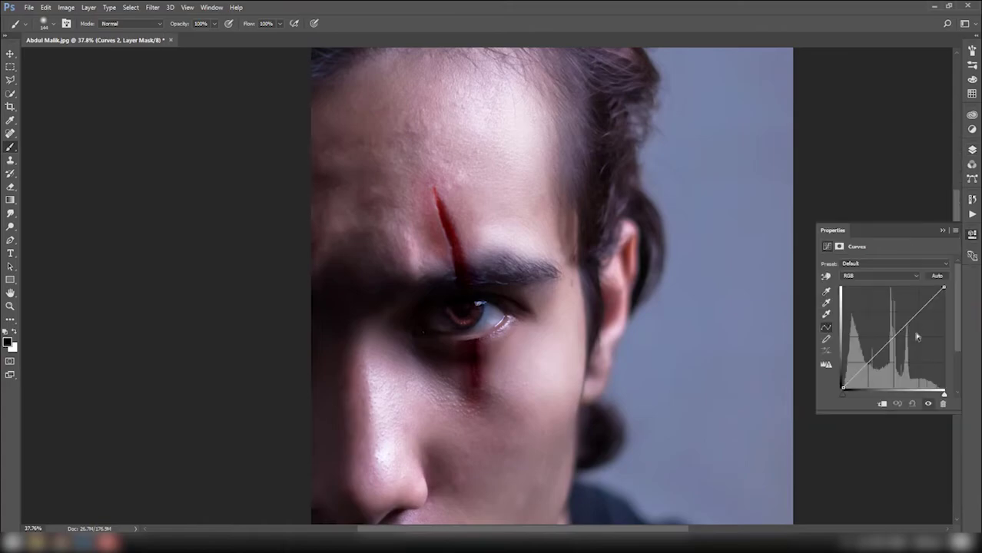
{"action": "left_click_drag", "start_coordinate": [938, 293], "coordinate": [925, 302]}
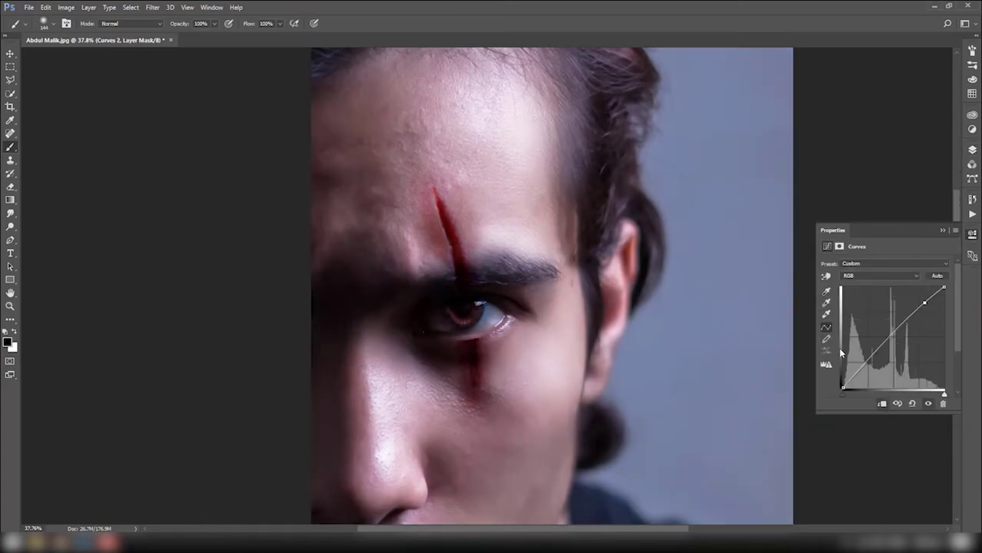
{"action": "left_click_drag", "start_coordinate": [925, 302], "coordinate": [923, 302]}
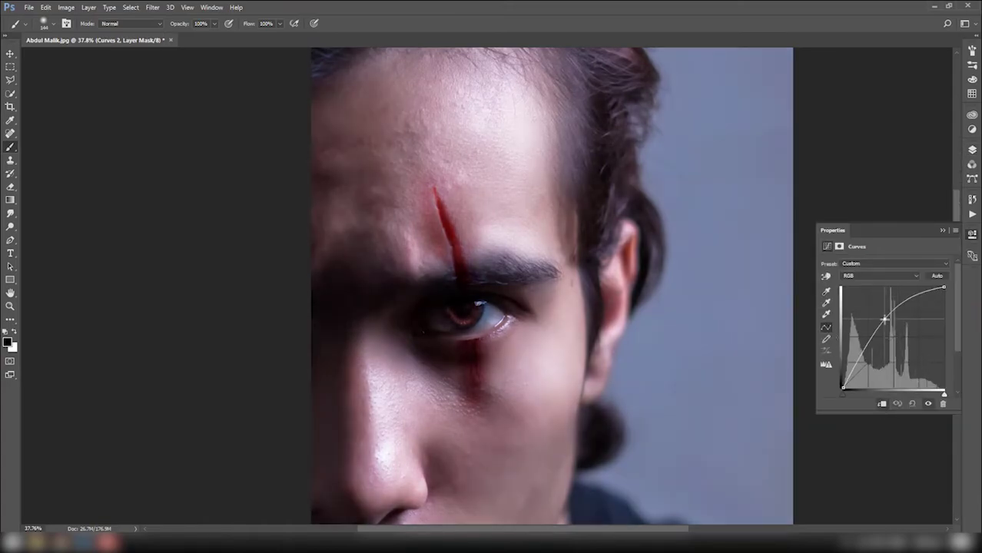
{"action": "left_click", "coordinate": [880, 275]}
{"action": "left_click", "coordinate": [876, 288]}
{"action": "left_click", "coordinate": [973, 151]}
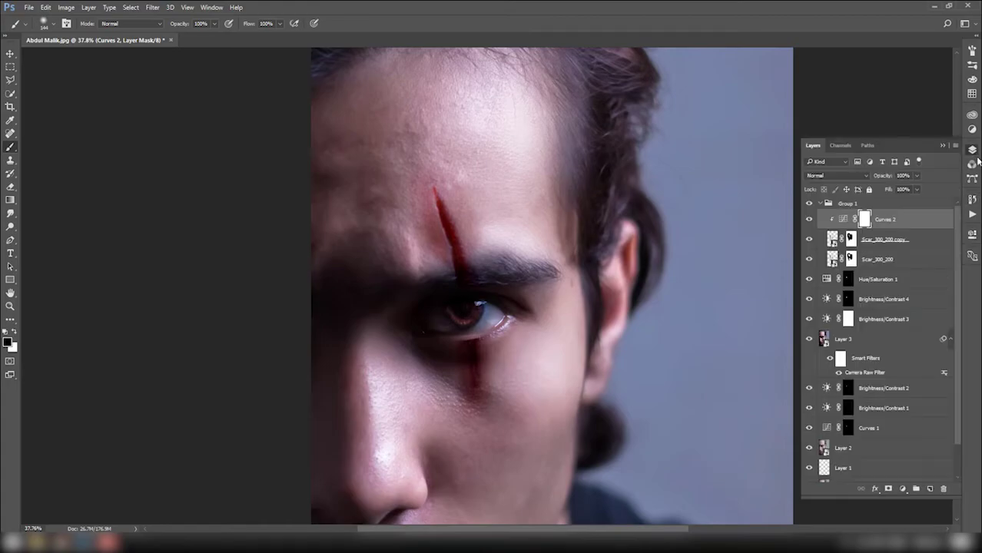
Give Group 1 a white mask and paint white at 10% flow on both scar masks.
{"action": "left_click", "coordinate": [868, 205]}
{"action": "left_click", "coordinate": [888, 489]}
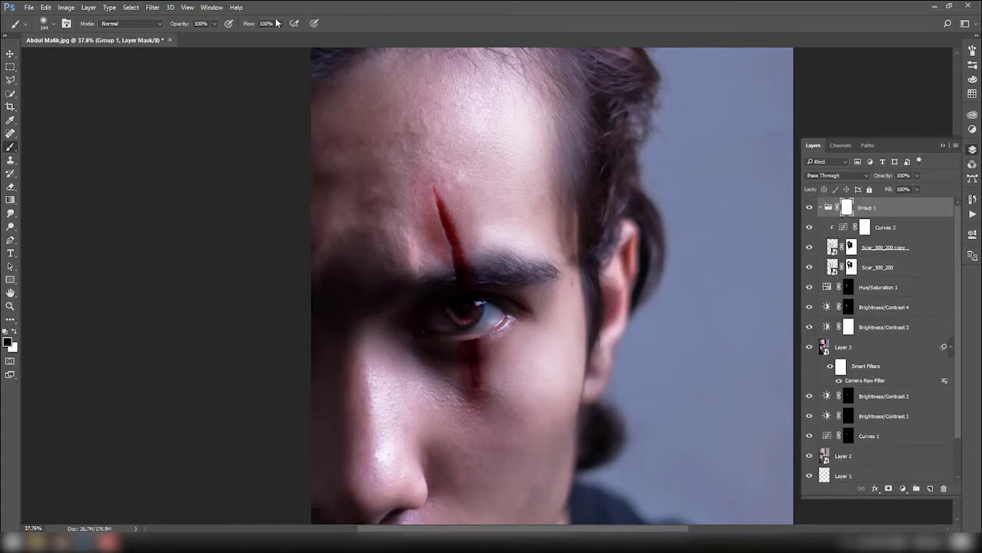
{"action": "left_click_drag", "start_coordinate": [278, 23], "coordinate": [238, 39]}
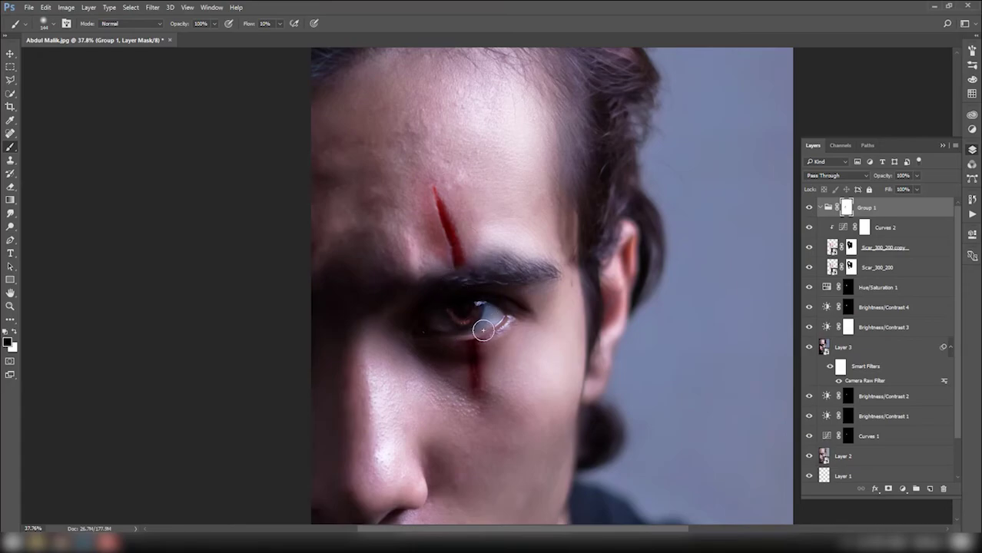
{"action": "key", "text": "x"}
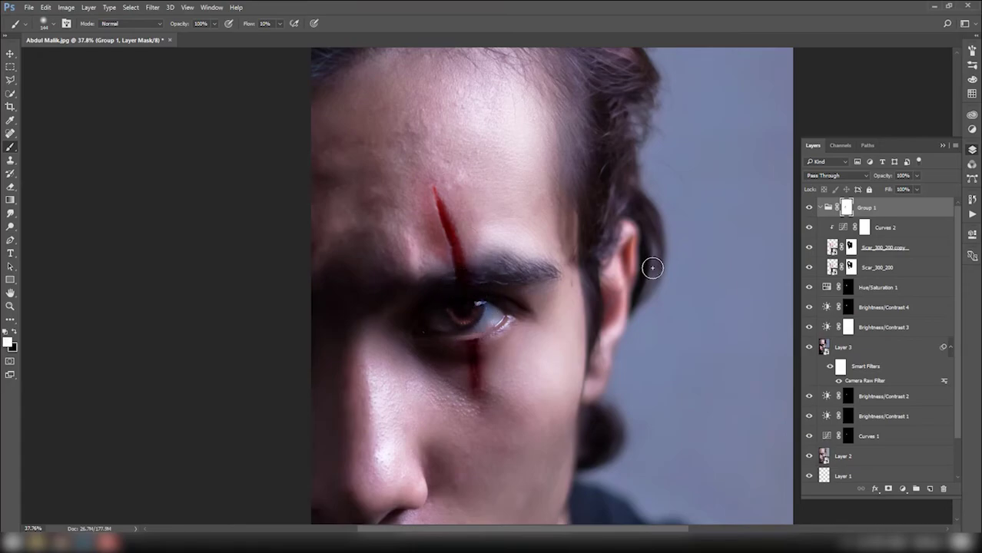
{"action": "key", "text": "alt+bracketleft"}
{"action": "key", "text": "alt+bracketleft"}
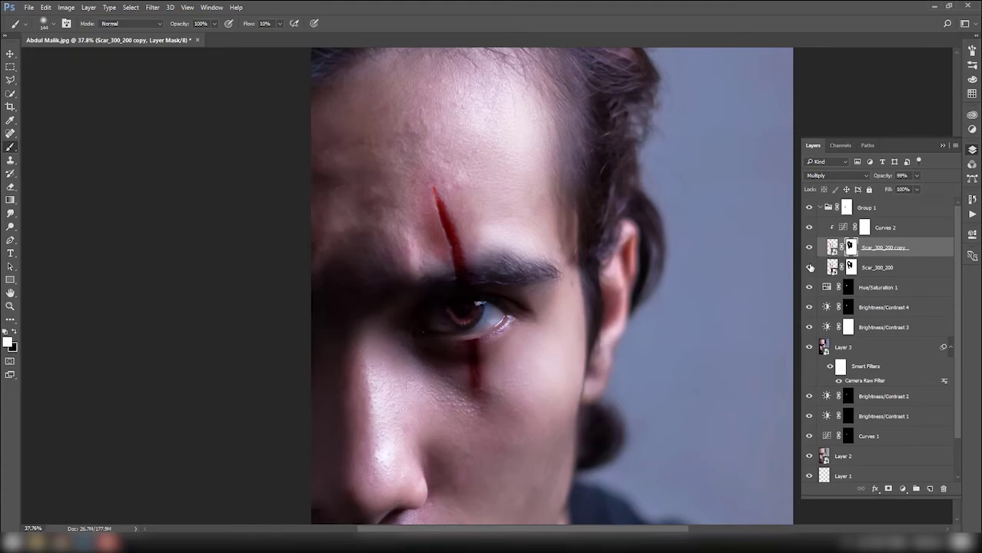
{"action": "key", "text": "alt+bracketleft"}
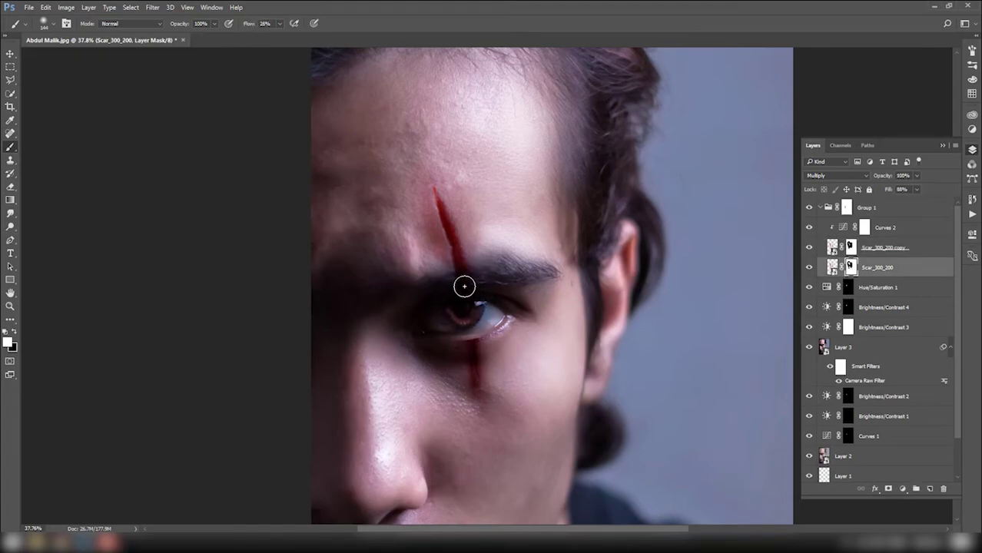
{"action": "key", "text": "alt+bracketright"}
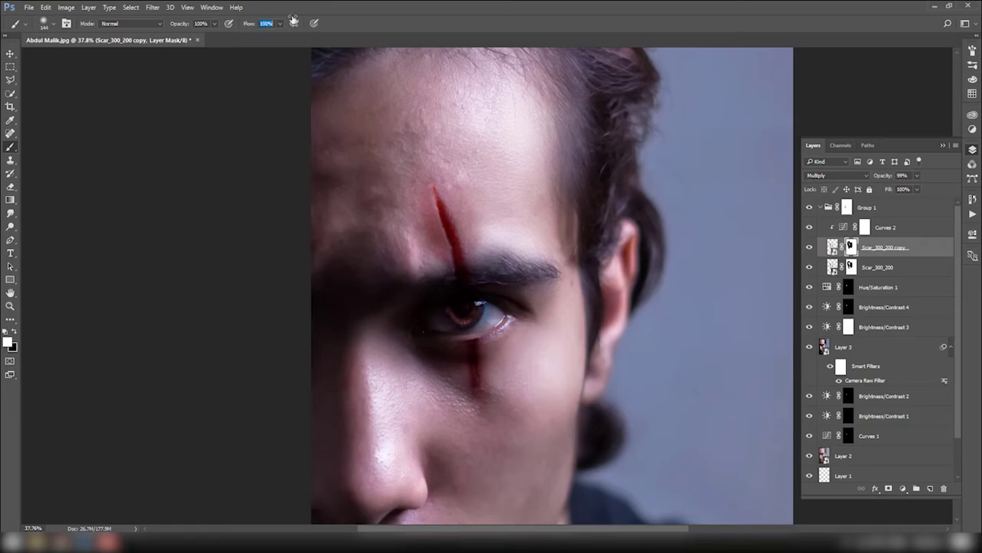
{"action": "key", "text": "alt+bracketleft"}
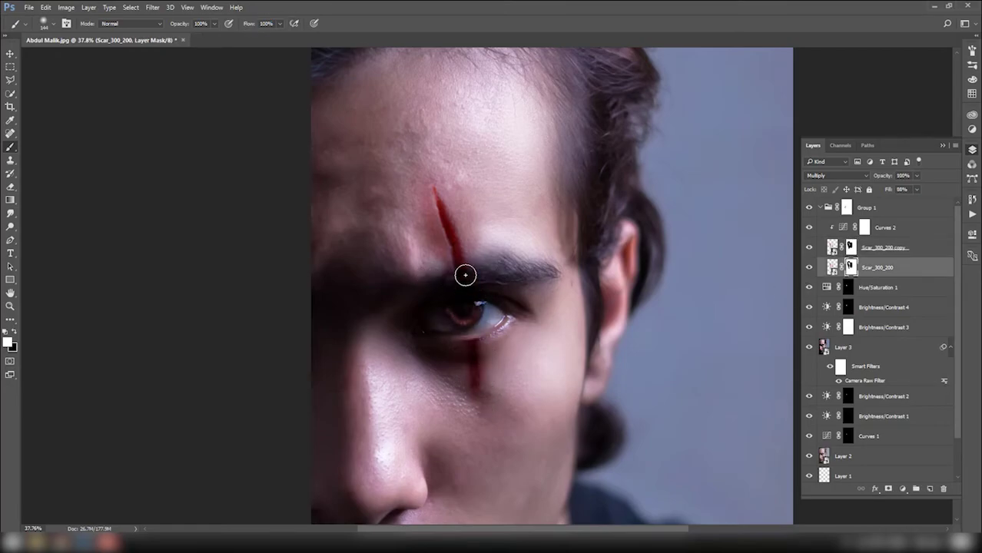
{"action": "scroll", "coordinate": [642, 351], "scroll_direction": "down", "scroll_amount": 2}
Add a trial warming Photo Filter adjustment, then delete it.
{"action": "scroll", "coordinate": [691, 323], "scroll_direction": "down", "scroll_amount": 2}
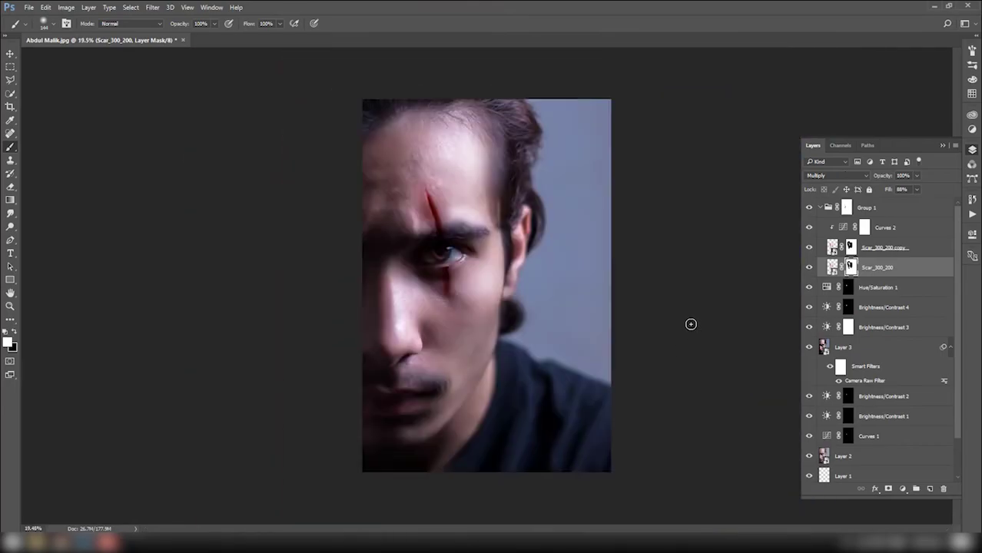
{"action": "left_click", "coordinate": [889, 209]}
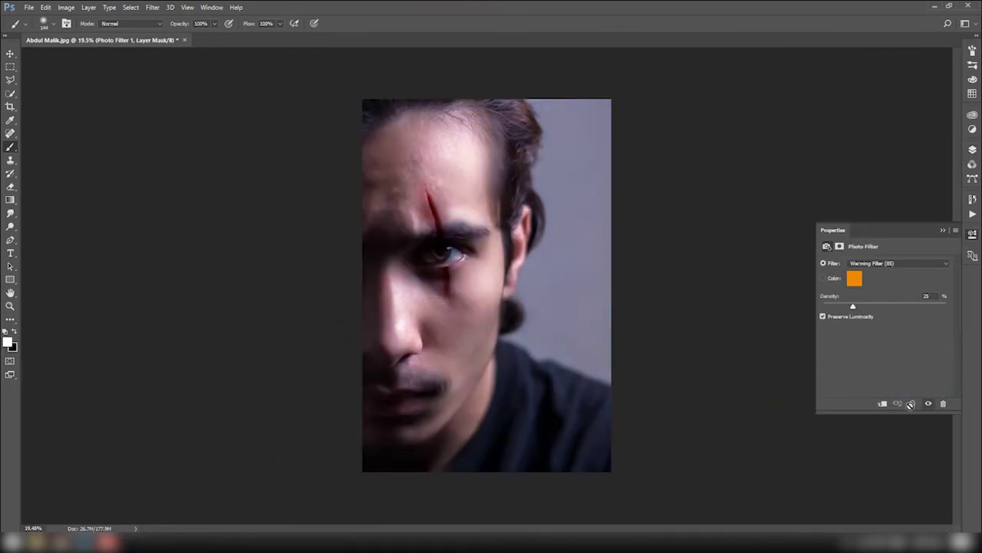
{"action": "left_click", "coordinate": [943, 404]}
{"action": "key", "text": "Return"}
{"action": "left_click", "coordinate": [971, 150]}
Add a Vibrance adjustment at +28 and expand Group 1.
{"action": "left_click", "coordinate": [903, 489]}
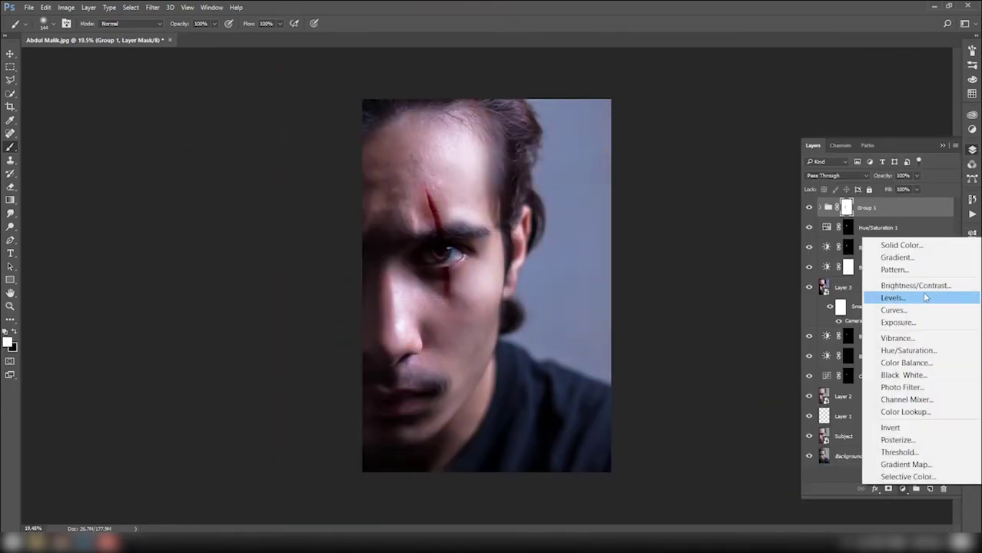
{"action": "left_click", "coordinate": [898, 338]}
{"action": "mouse_move", "coordinate": [883, 275]}
{"action": "left_mouse_down"}
{"action": "mouse_move", "coordinate": [831, 275]}
{"action": "mouse_move", "coordinate": [903, 274]}
{"action": "left_mouse_up"}
{"action": "left_click", "coordinate": [972, 150]}
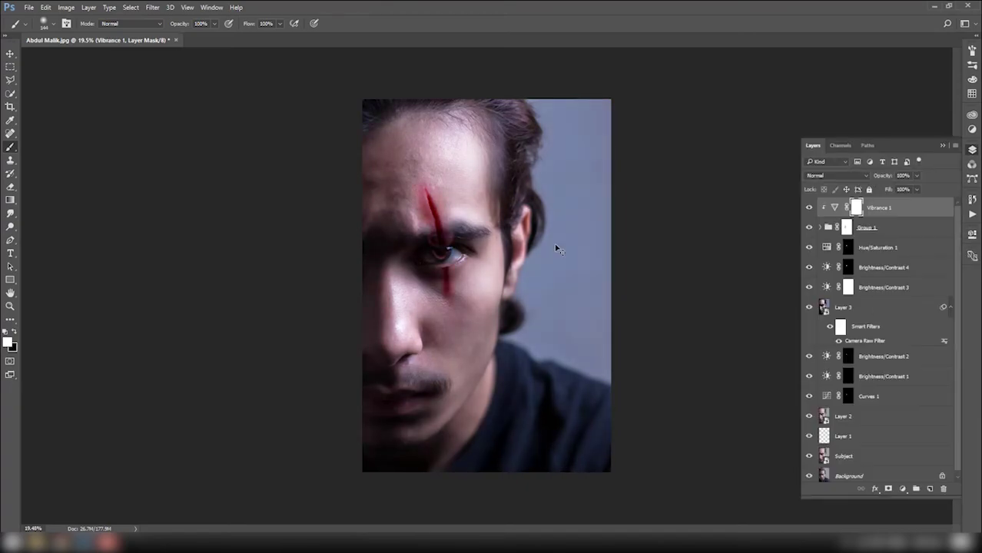
{"action": "scroll", "coordinate": [425, 234], "scroll_direction": "up", "scroll_amount": 5}
{"action": "left_click", "coordinate": [827, 227]}
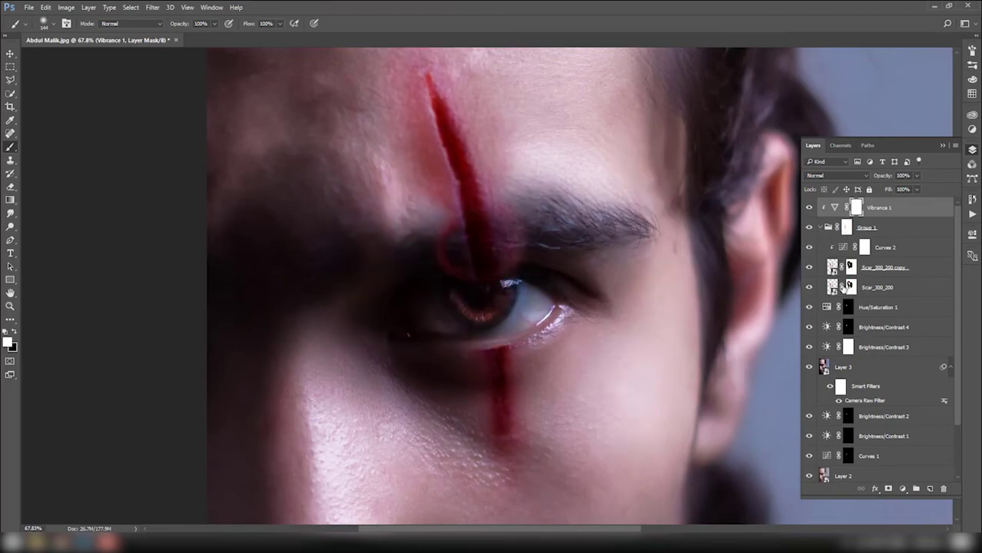
Work through the scar, Group 1 and Curves 2 masks, then hide Vibrance 1.
{"action": "left_click", "coordinate": [851, 287]}
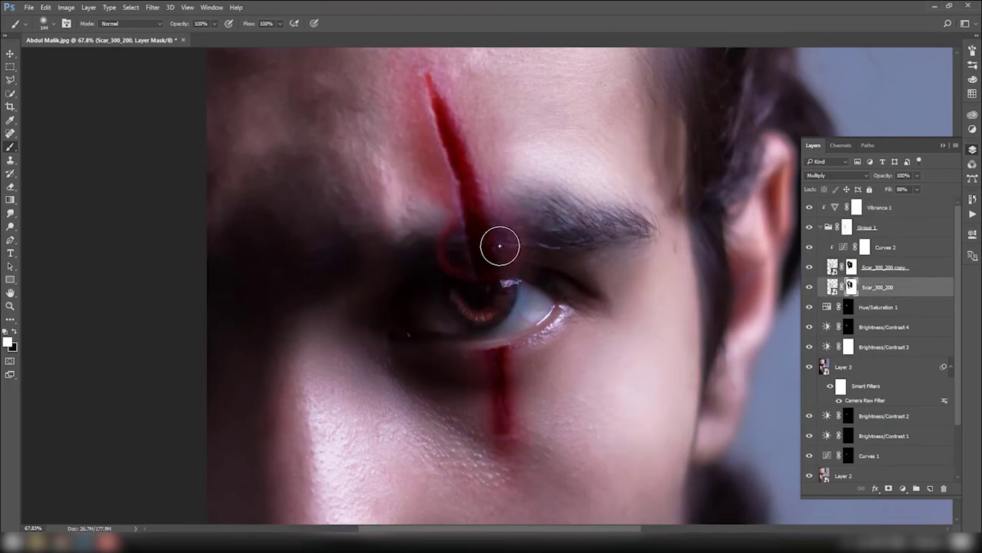
{"action": "left_click", "coordinate": [816, 271]}
{"action": "left_click", "coordinate": [845, 227]}
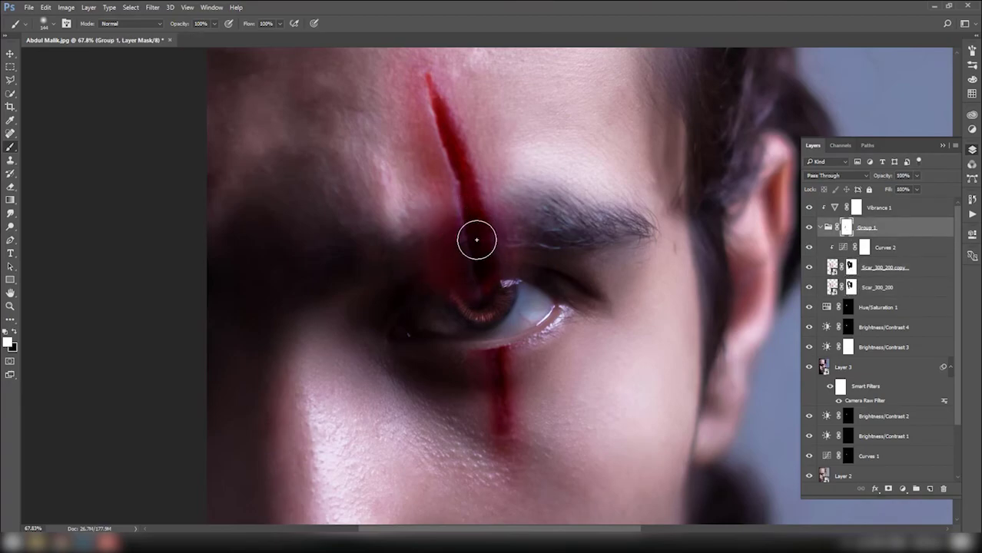
{"action": "key", "text": "alt+bracketleft"}
{"action": "key", "text": "alt+bracketleft"}
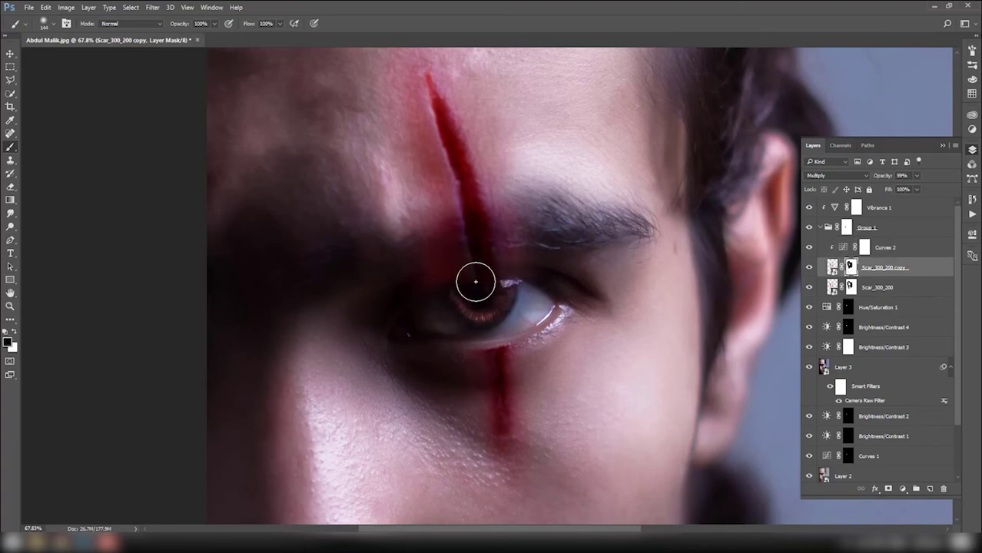
{"action": "key", "text": "alt+bracketleft"}
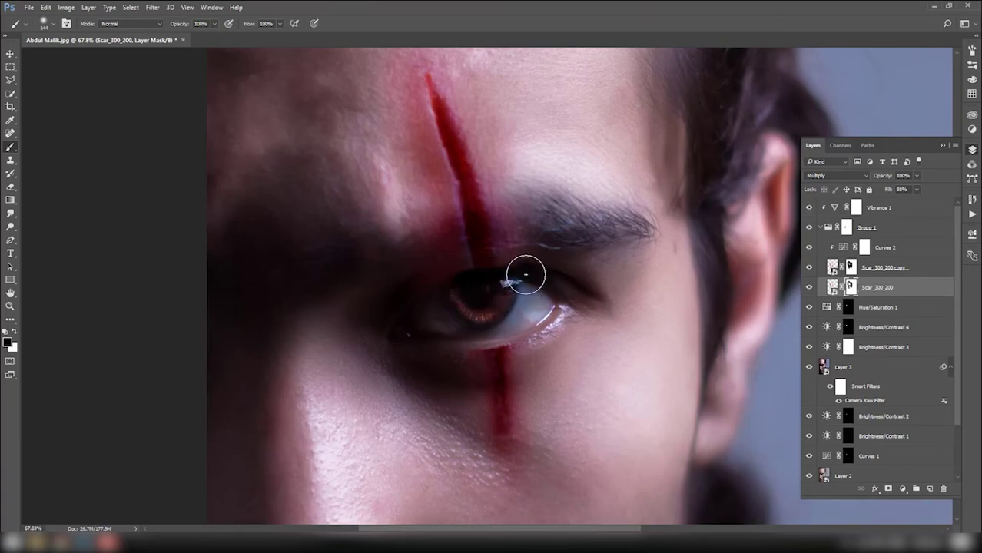
{"action": "left_click", "coordinate": [809, 208]}
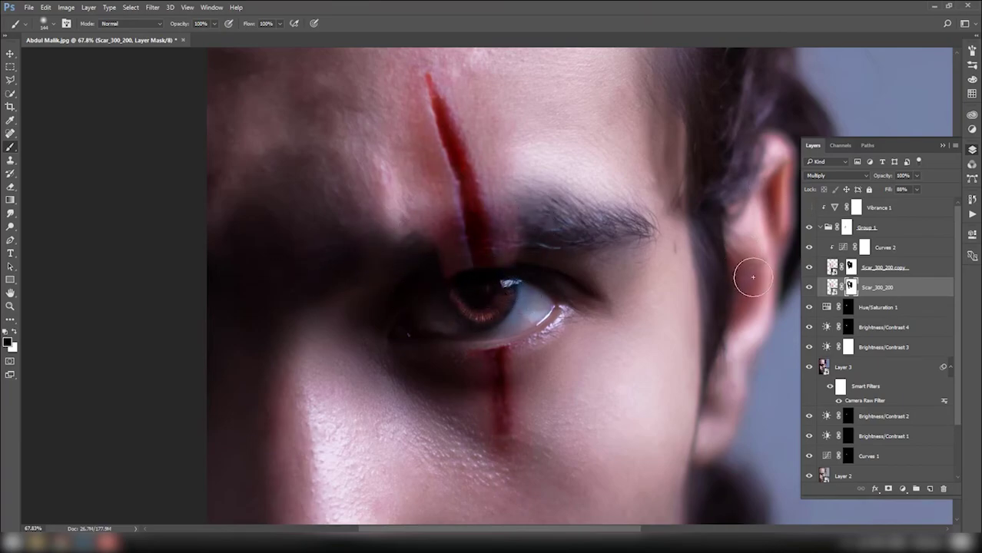
Set brush flow to 40% and refine both scar masks around the eye.
{"action": "type", "text": "40"}
{"action": "key", "text": "Return"}
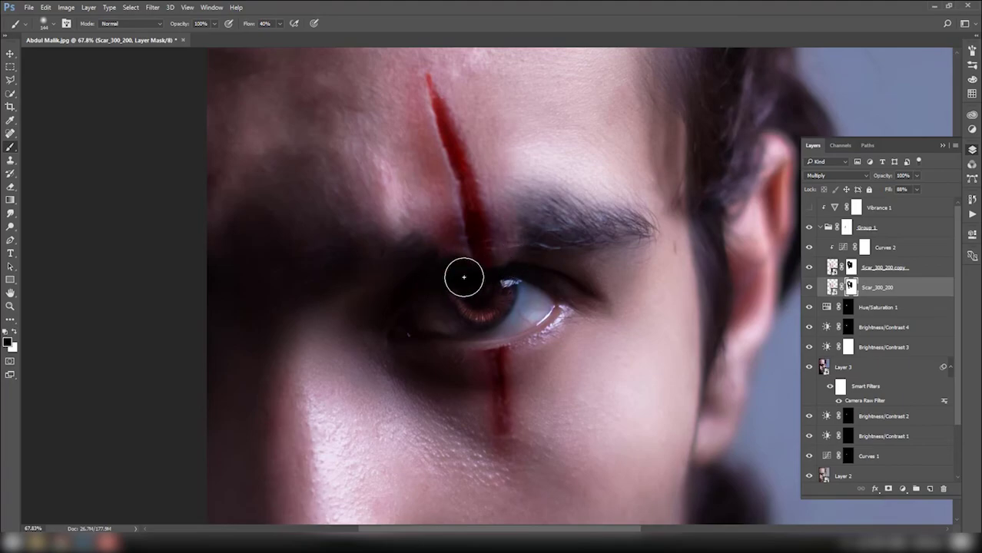
{"action": "scroll", "coordinate": [454, 252], "scroll_direction": "down", "scroll_amount": 2}
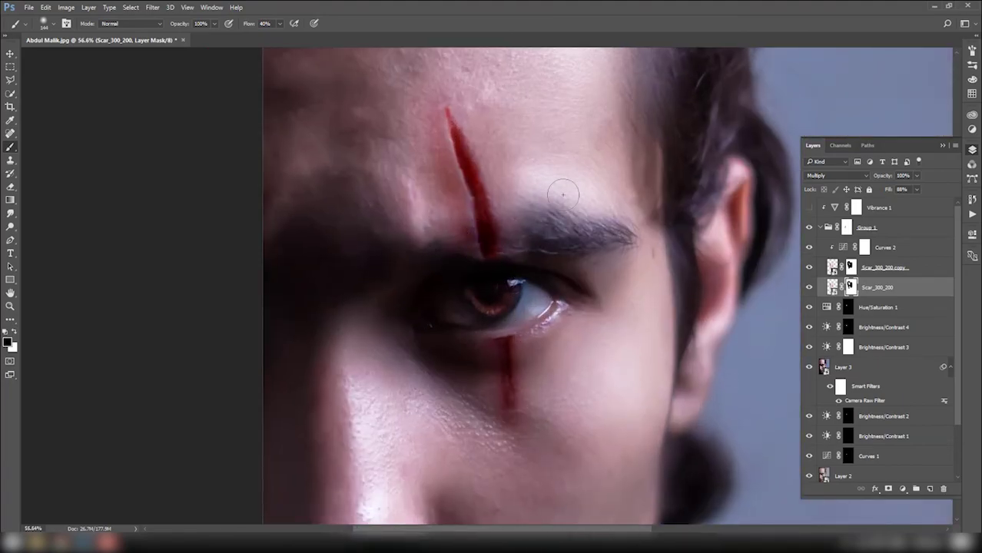
{"action": "left_click", "coordinate": [876, 268]}
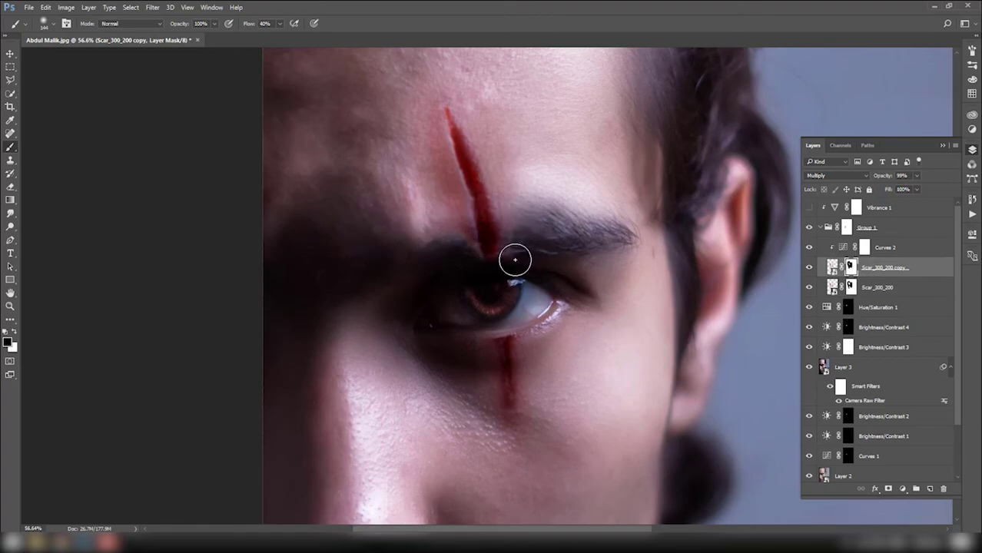
{"action": "left_click", "coordinate": [850, 287]}
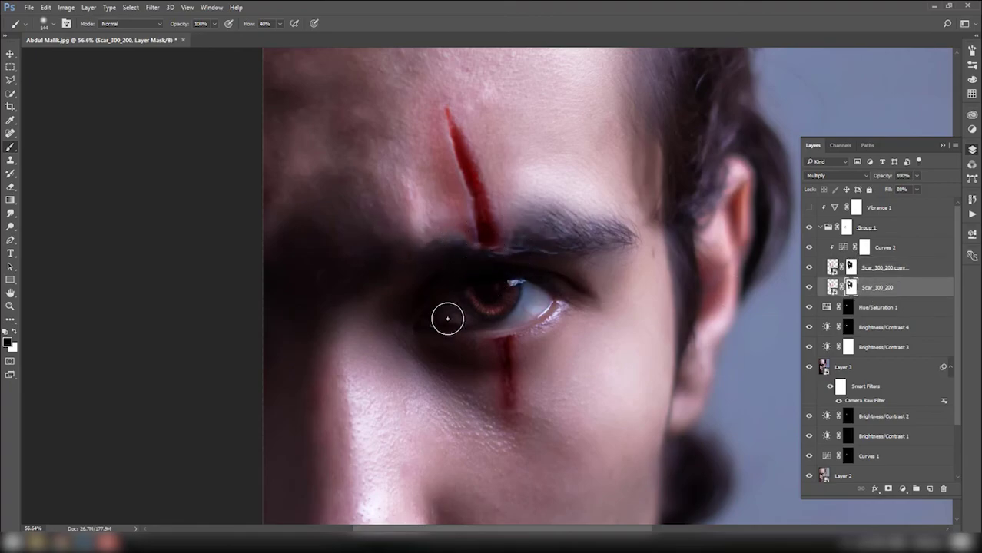
{"action": "scroll", "coordinate": [447, 318], "scroll_direction": "down", "scroll_amount": 5}
{"action": "left_click", "coordinate": [866, 227]}
Add a Hue/Saturation adjustment layer lowering overall saturation to -25.
{"action": "left_click", "coordinate": [878, 207]}
{"action": "left_click", "coordinate": [902, 488]}
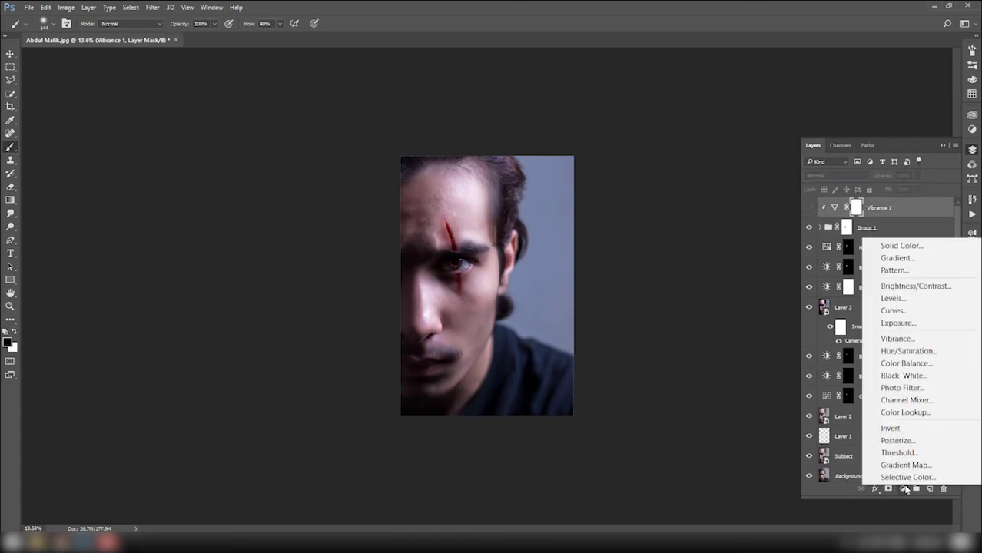
{"action": "left_click", "coordinate": [884, 355]}
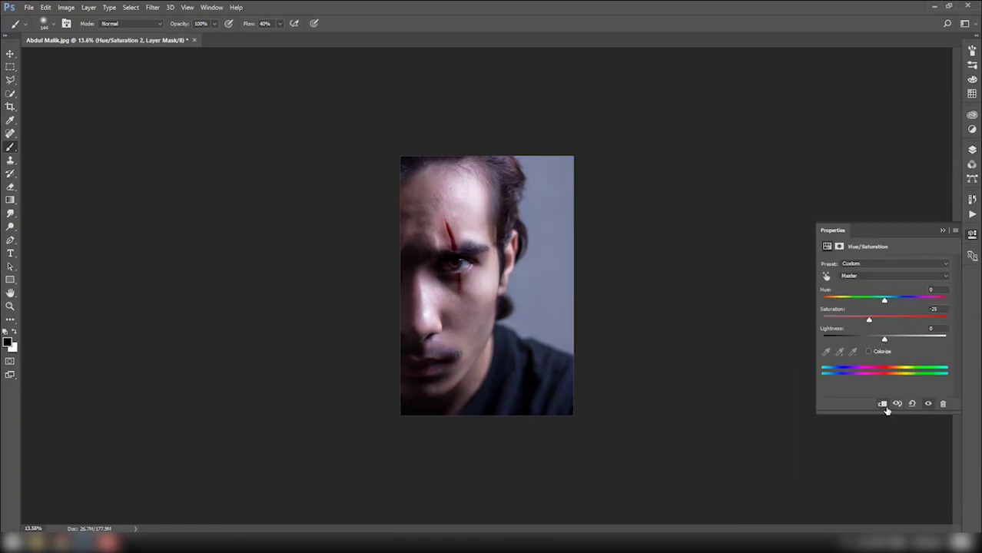